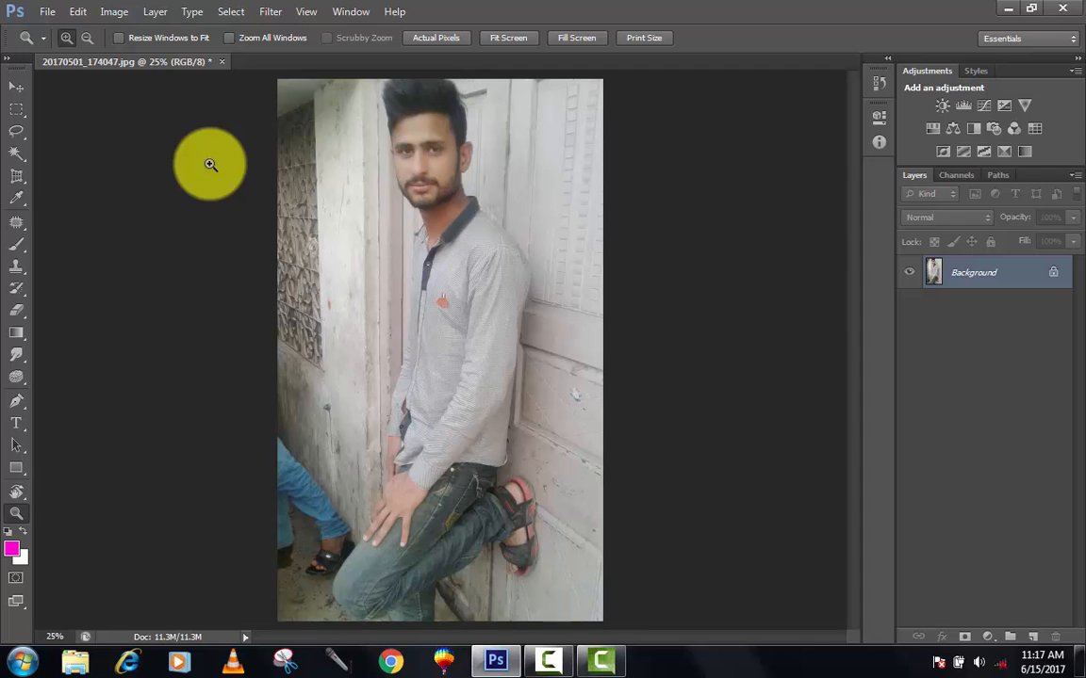
left_click(49, 11)
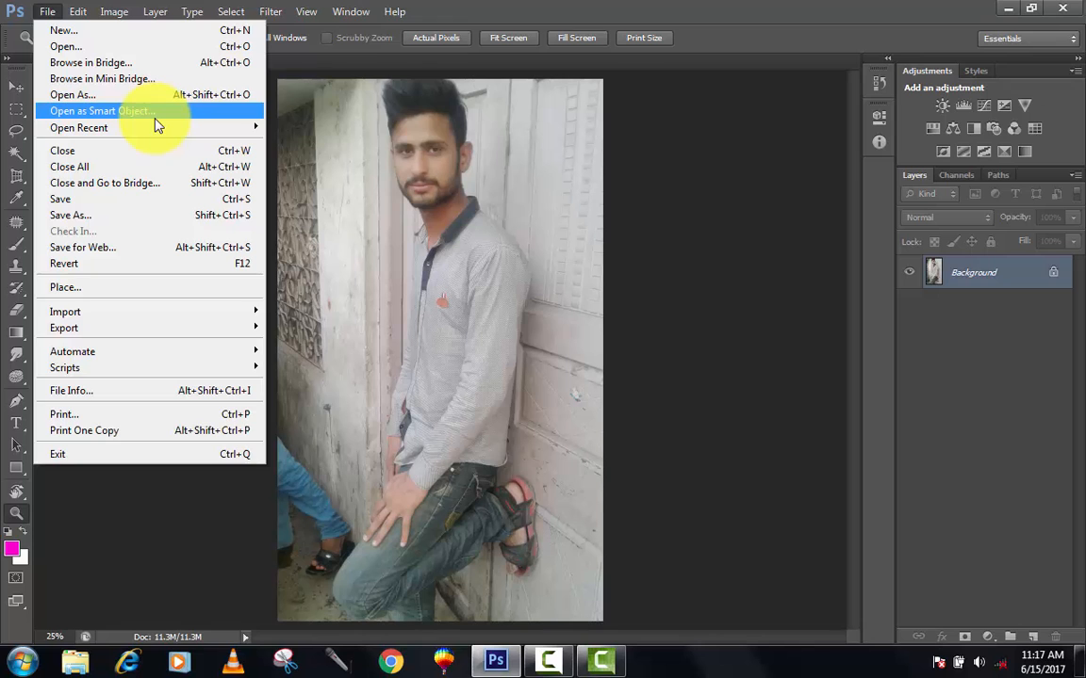
left_click(410, 109)
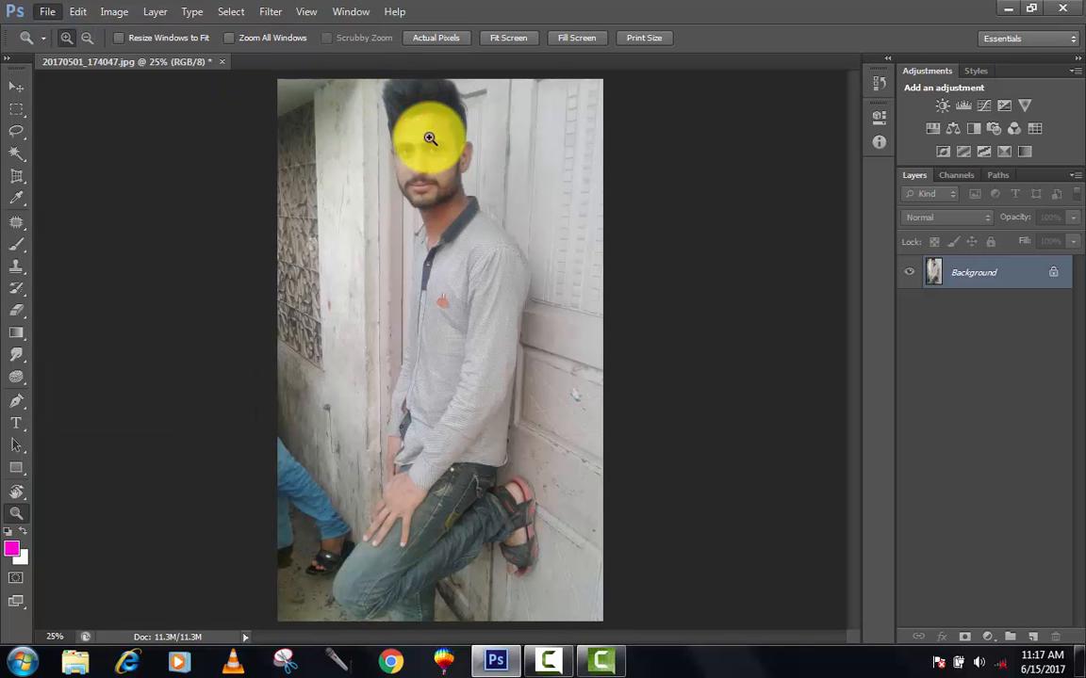
Step: Examine the skin around the man's eyebrow and forehead in close-up, up to 1600% magnification
left_click(429, 138)
left_click(429, 139)
left_click(428, 138)
left_click(429, 139)
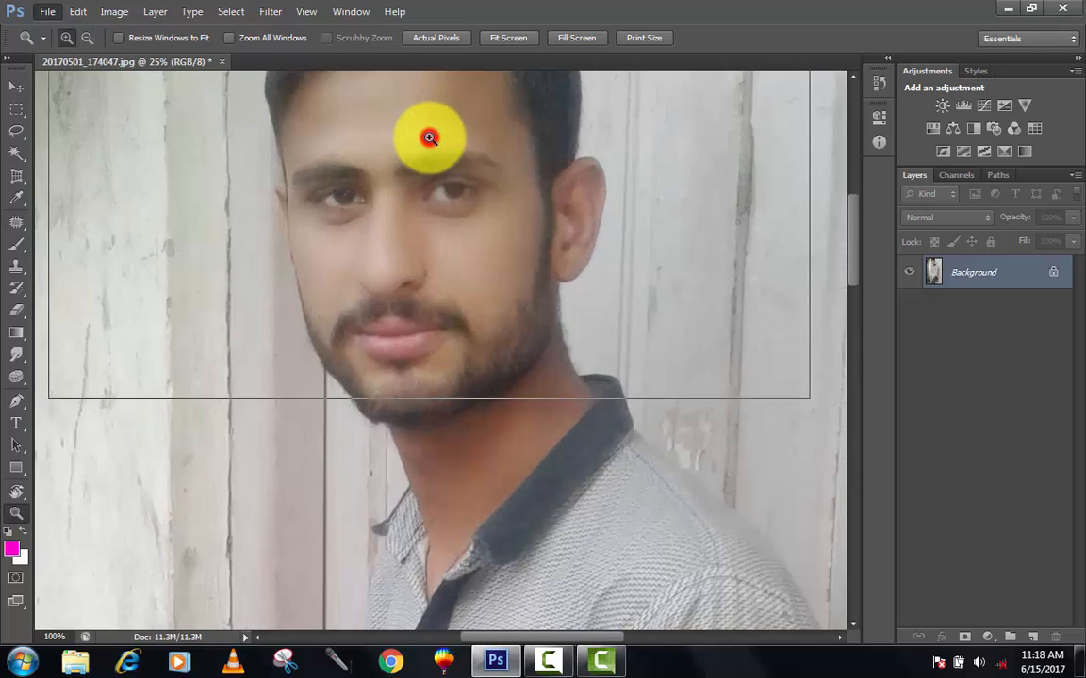
left_click(426, 134)
left_click(429, 138)
left_click(428, 139)
left_click(432, 145)
left_click(431, 145)
left_click(432, 145)
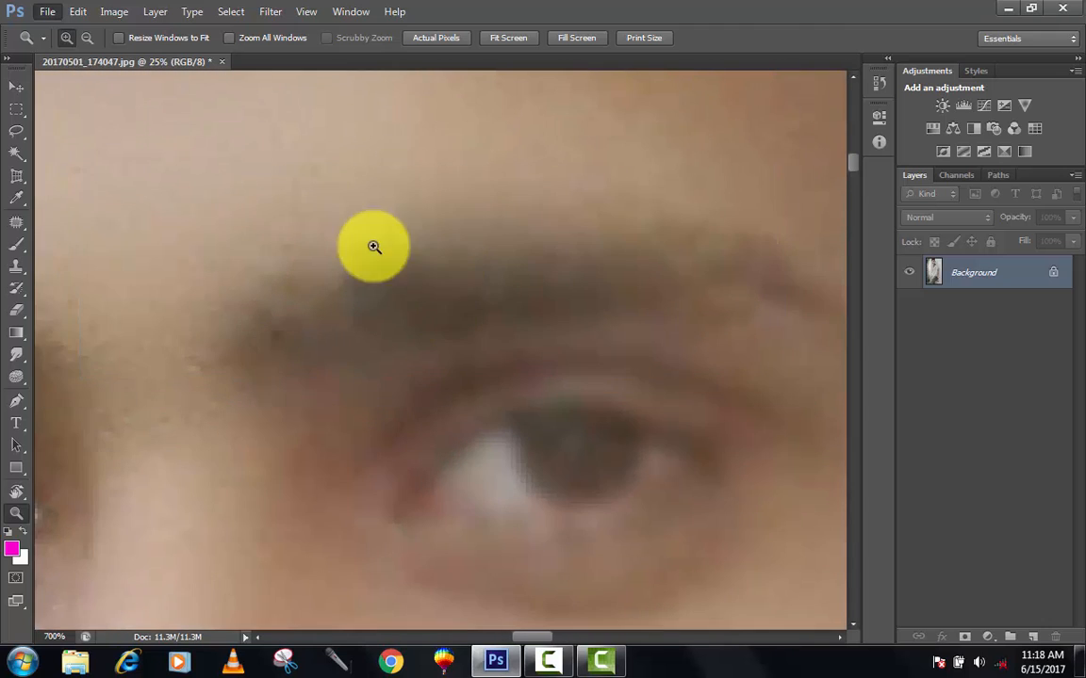
left_click(368, 243)
left_click(246, 154)
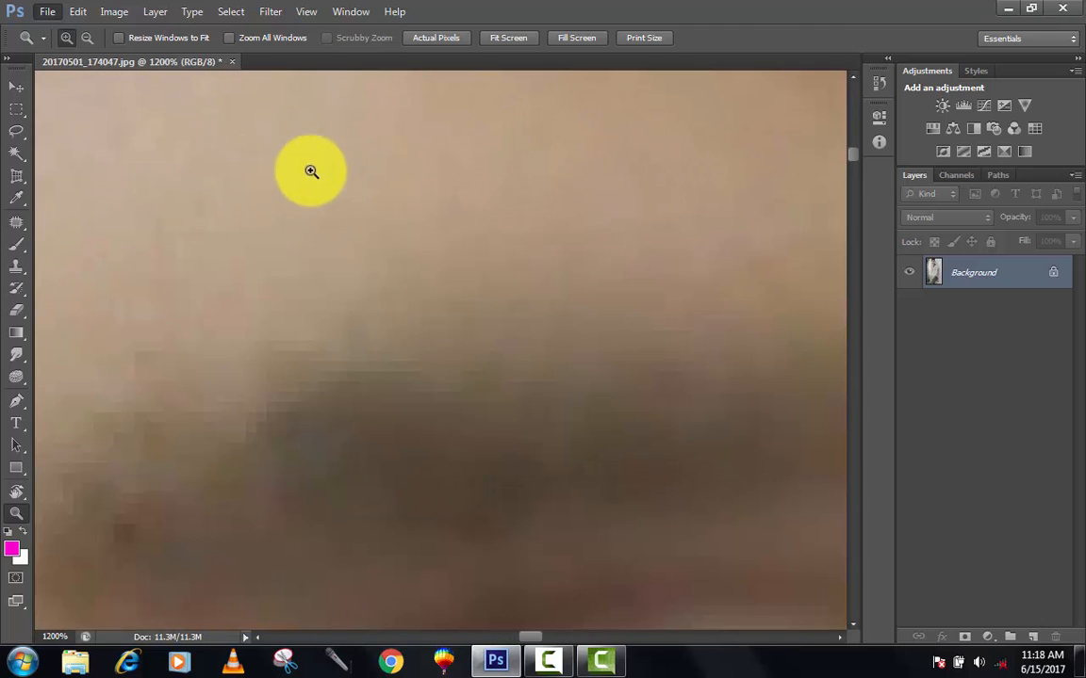
left_click(854, 160)
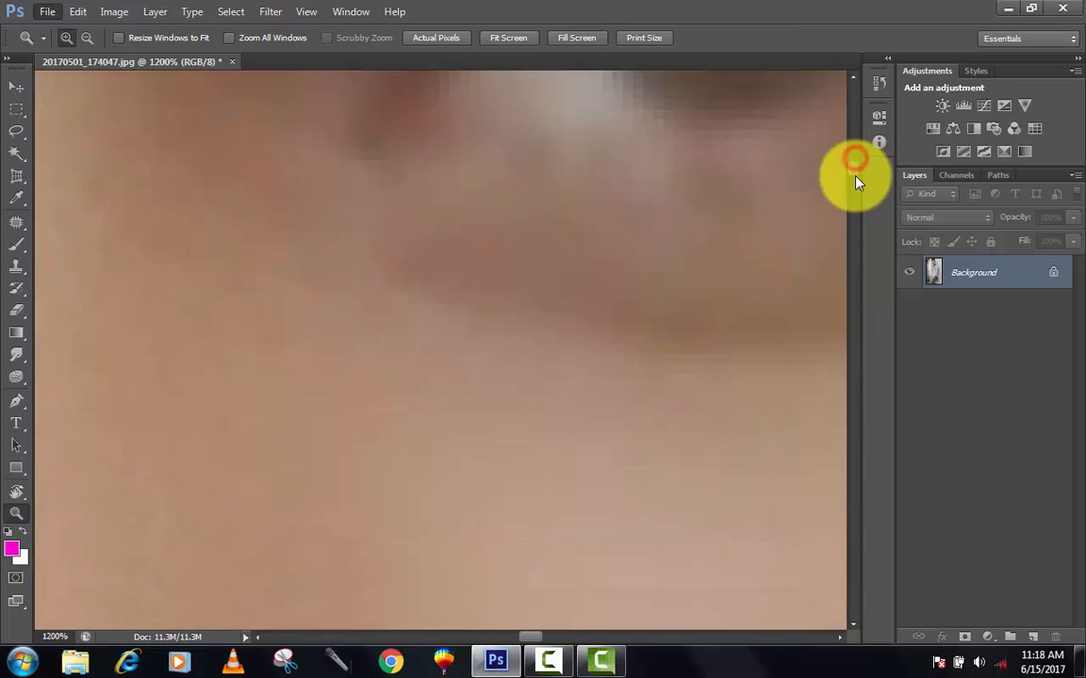
left_click_drag(855, 179, 835, 138)
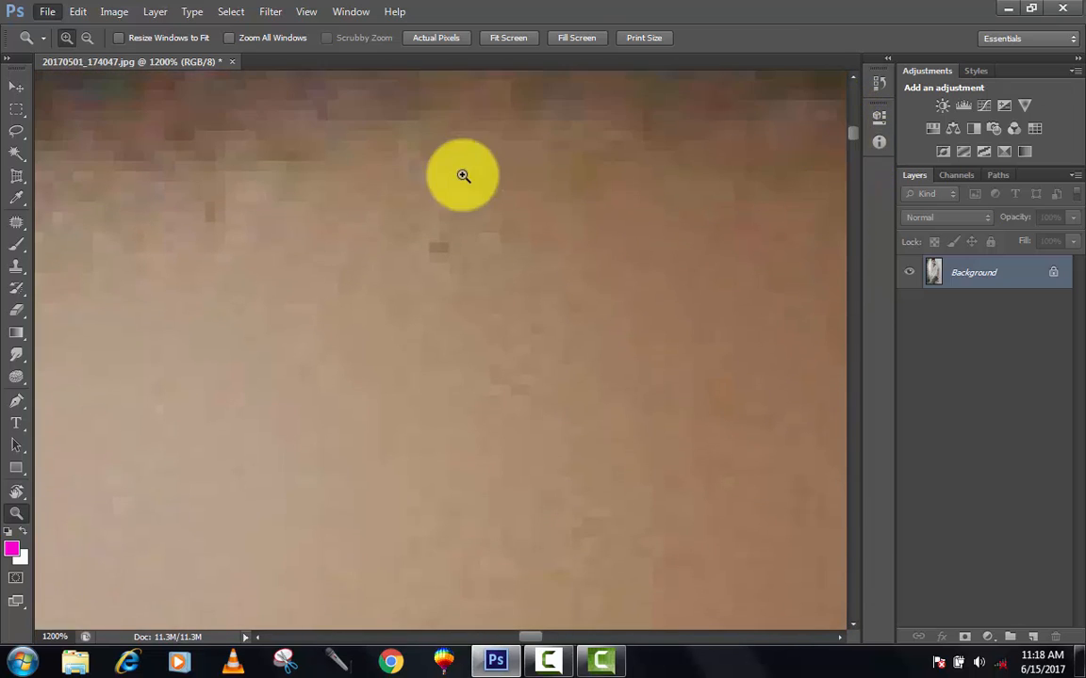
left_click(442, 243)
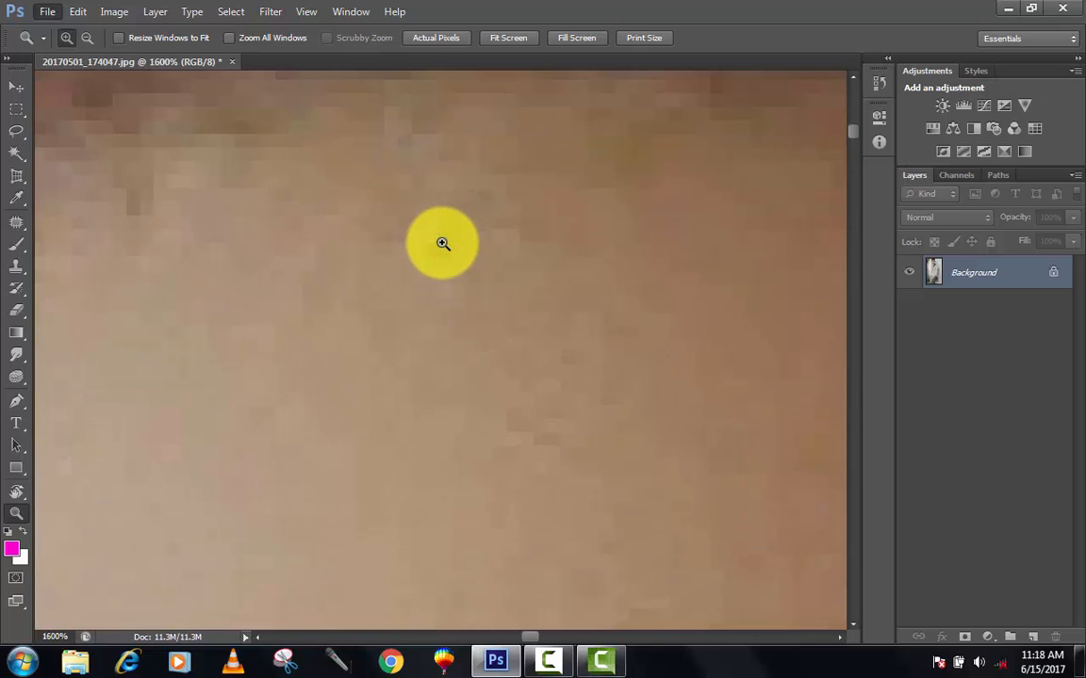
Step: Zoom back out to 66.7% to examine the man's face and upper body
left_click(442, 243, "alt")
left_click(442, 243, "alt")
left_click(442, 244, "alt")
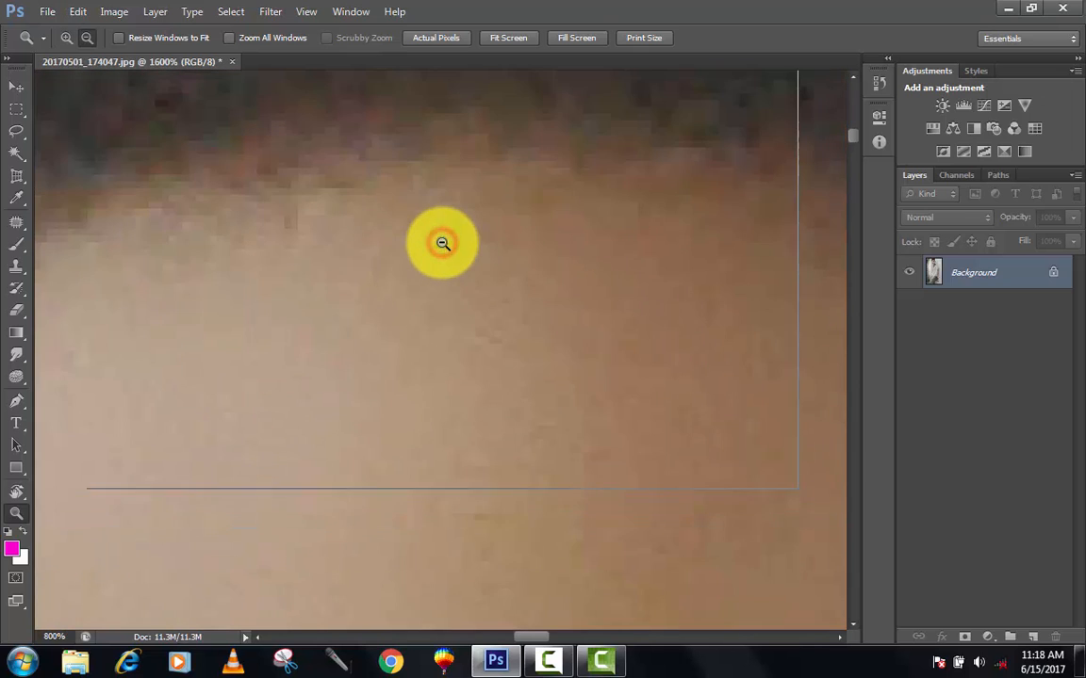
left_click(443, 247, "alt")
left_click(457, 334, "alt")
left_click(457, 333, "alt")
left_click(457, 334, "alt")
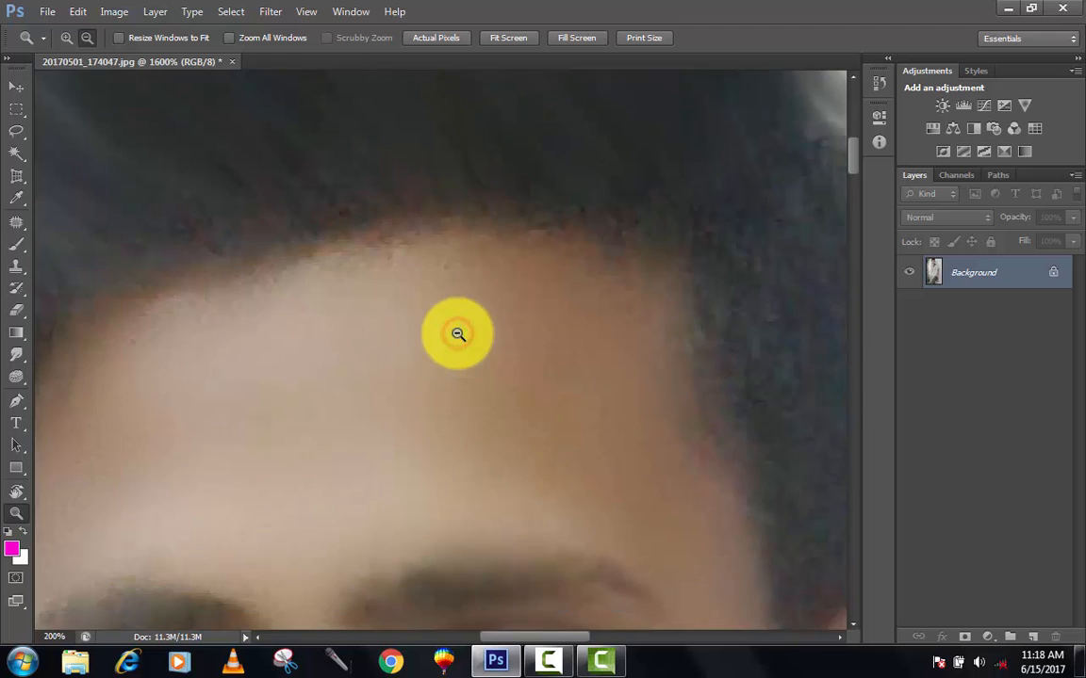
left_click(457, 333, "alt")
left_click(457, 334, "alt")
left_click(457, 334)
left_click(457, 334)
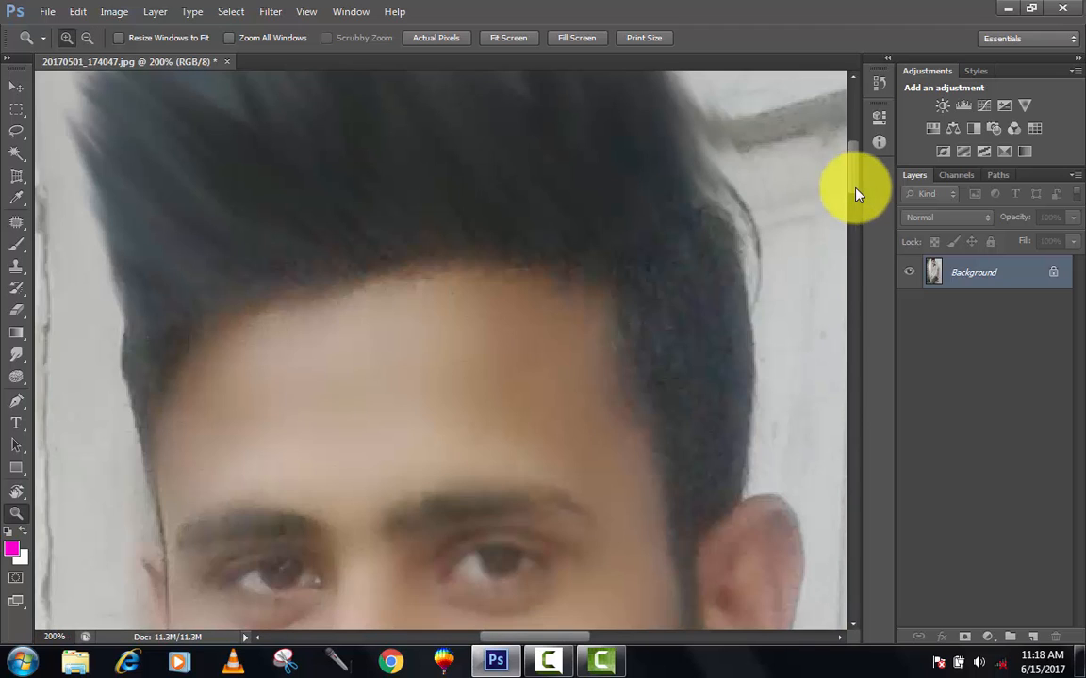
left_click(482, 336, "alt")
left_click(483, 334, "alt")
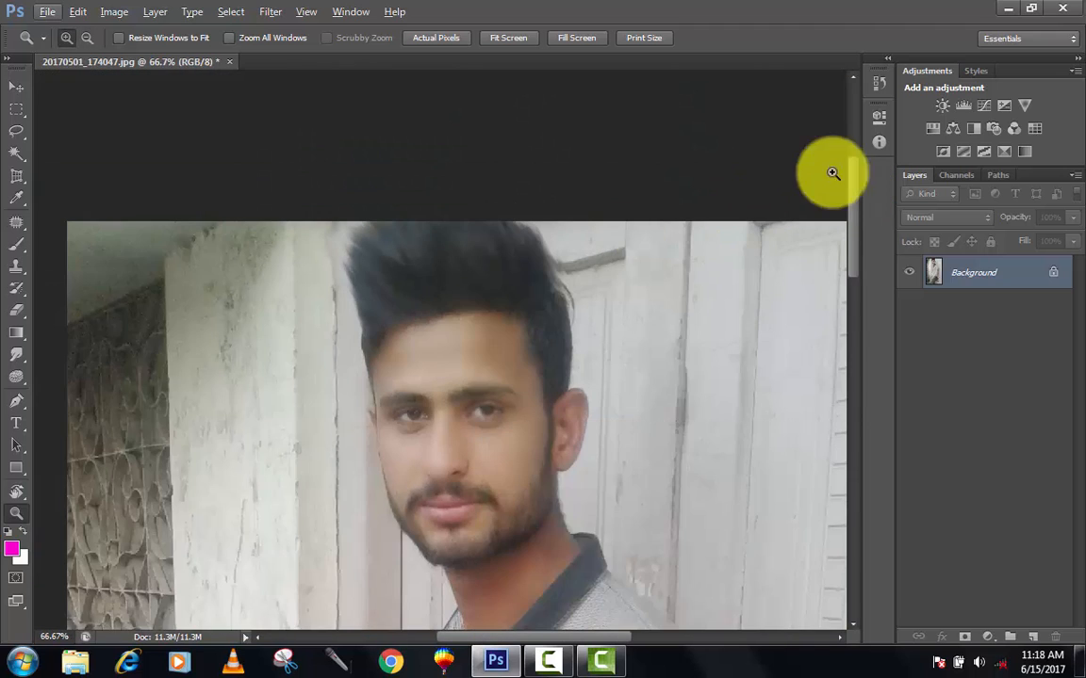
left_click_drag(851, 184, 851, 234)
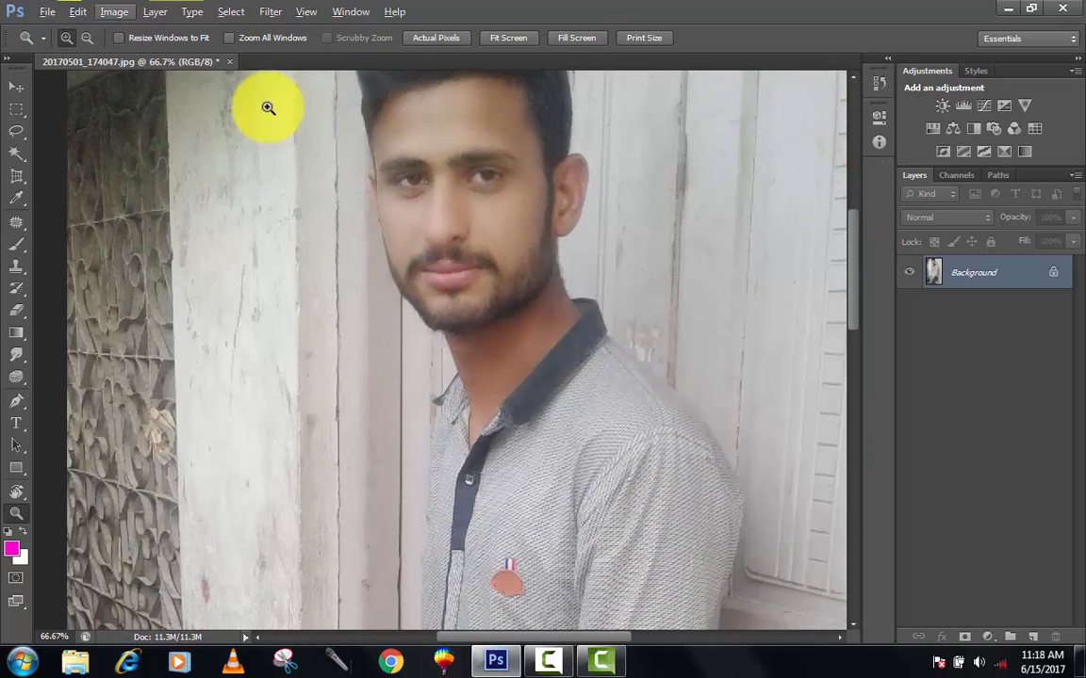
left_click(45, 11)
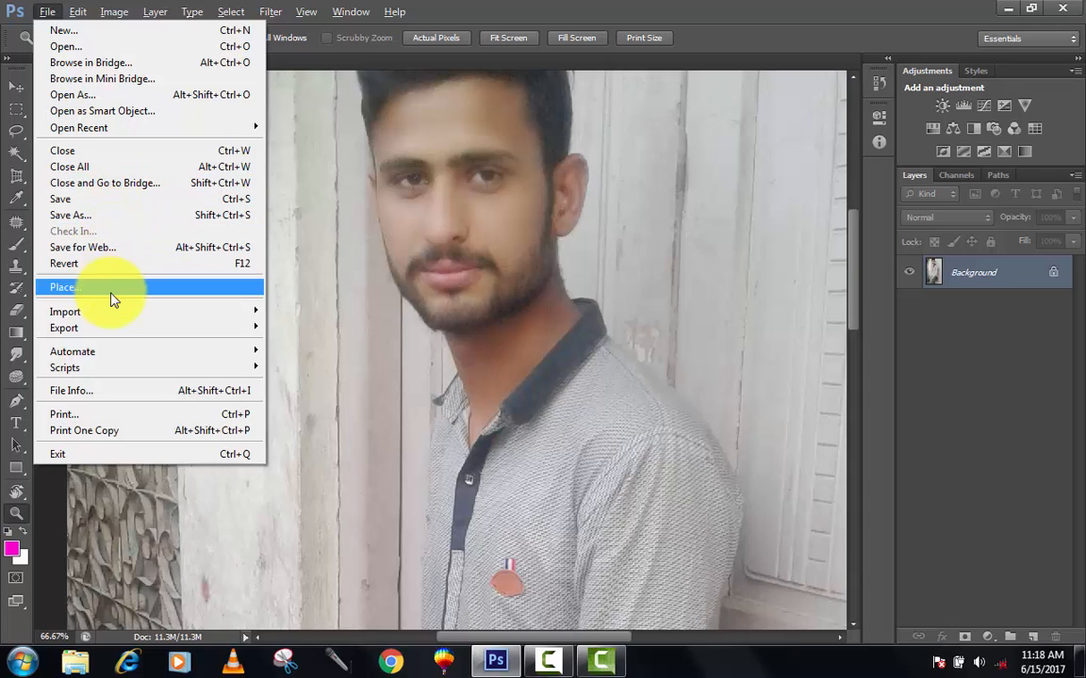
mouse_move(123, 321)
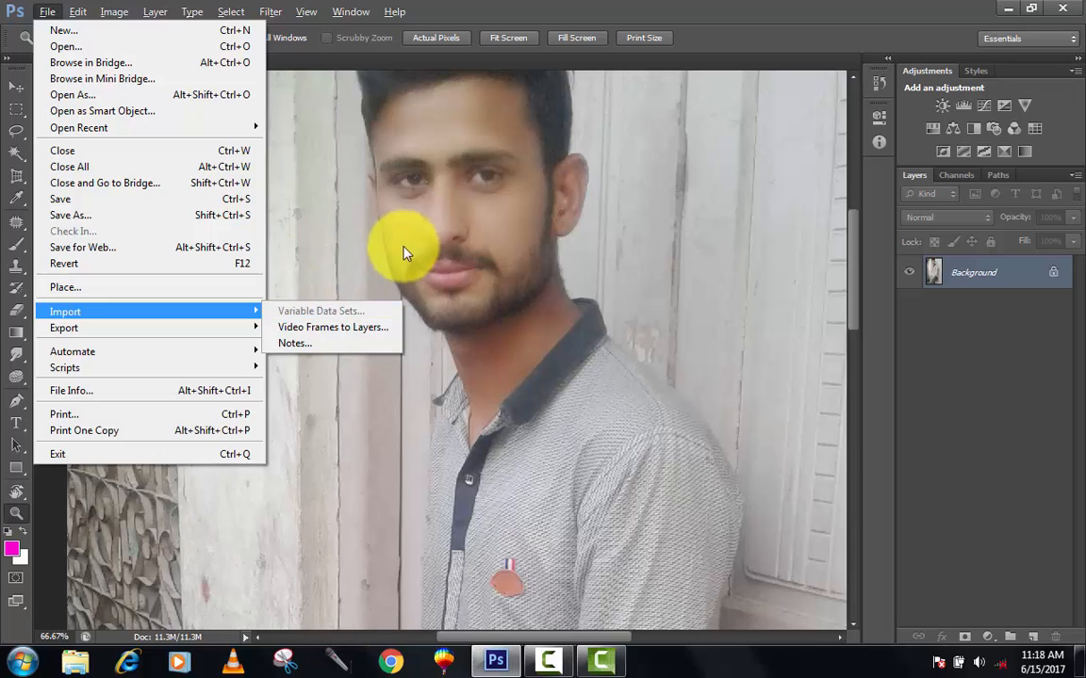
mouse_move(236, 334)
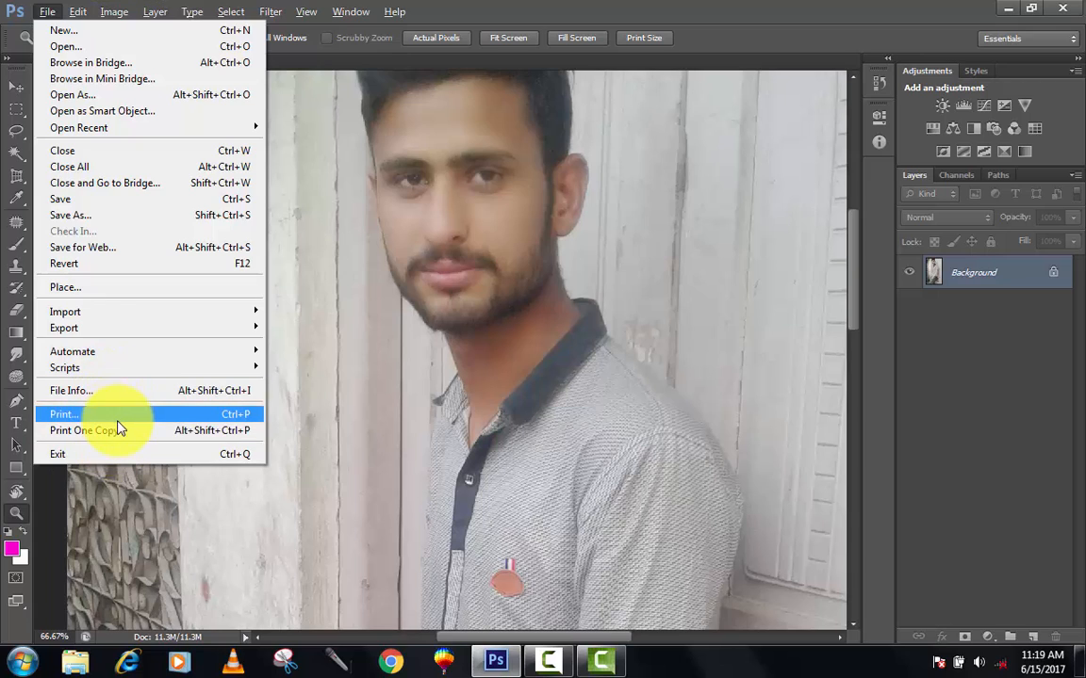
left_click(431, 174)
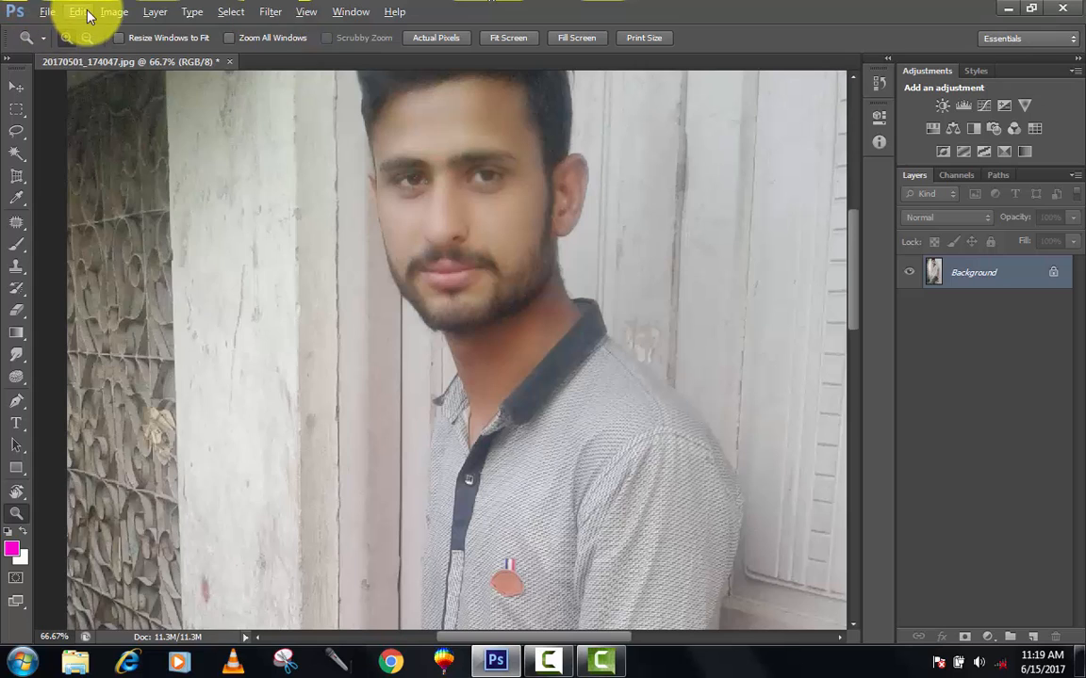
Step: Undo the last state change to bring back the magenta rectangle, and delete the rectangle's layer
left_click(83, 11)
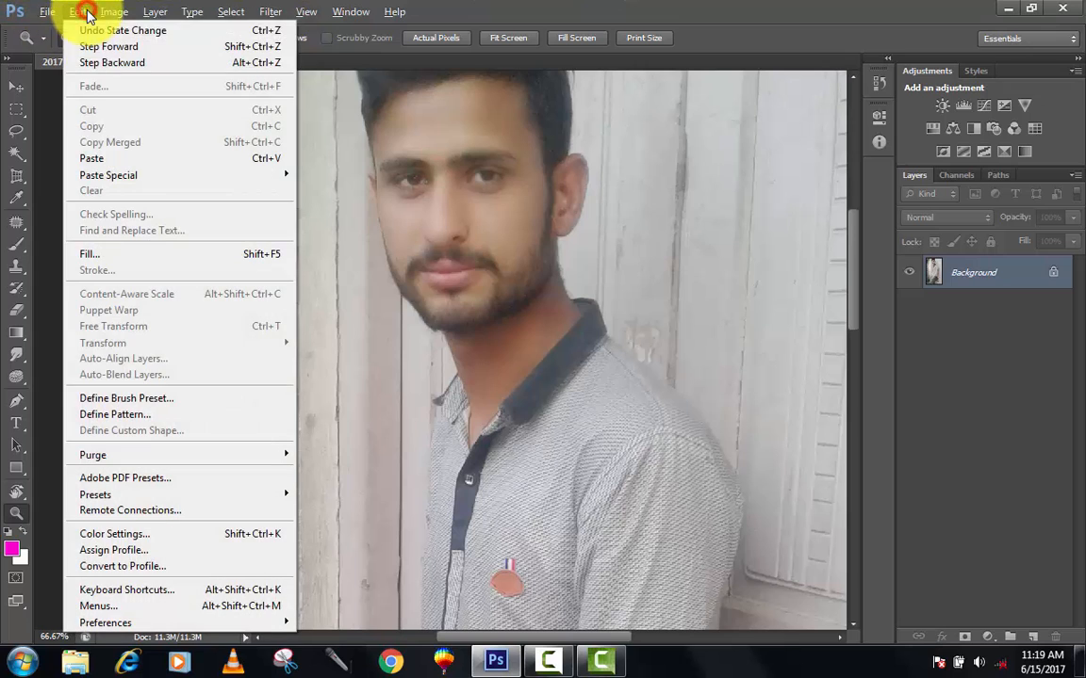
left_click(137, 31)
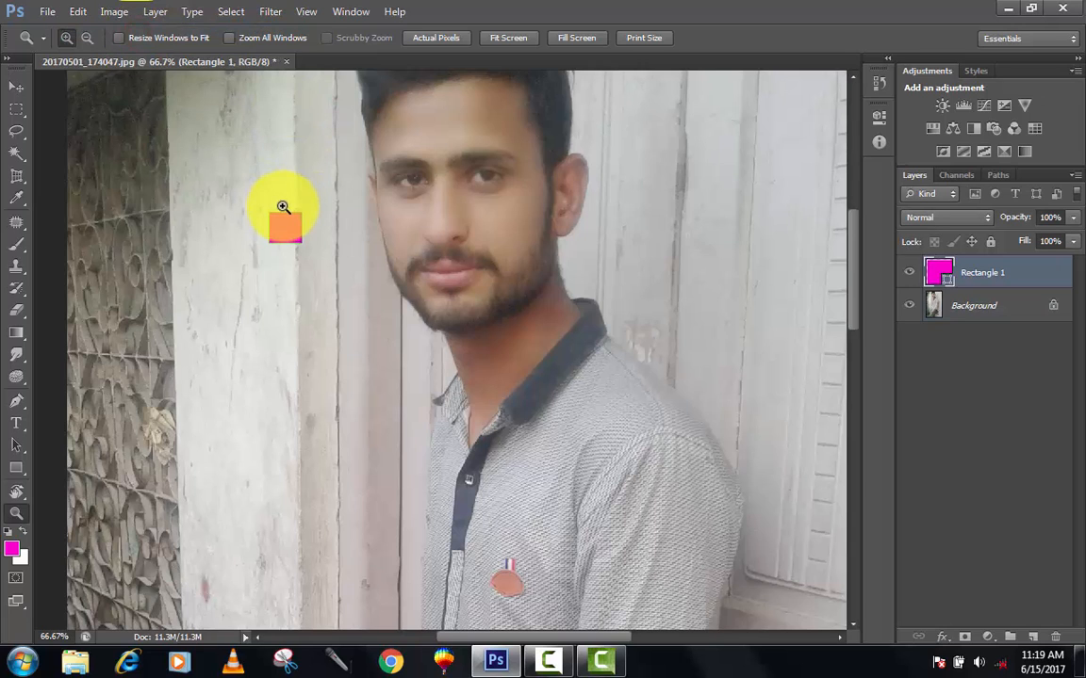
key("Delete")
Step: Step backward once in the edit history to restore the deleted rectangle layer, and undo that step
left_click(81, 12)
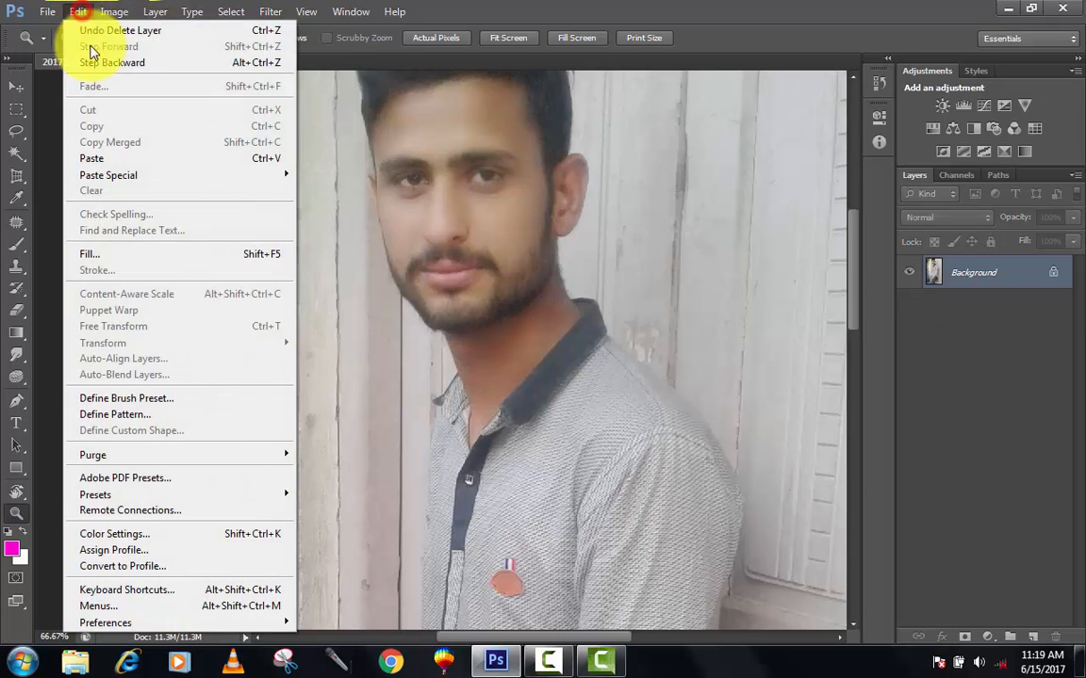
left_click(137, 63)
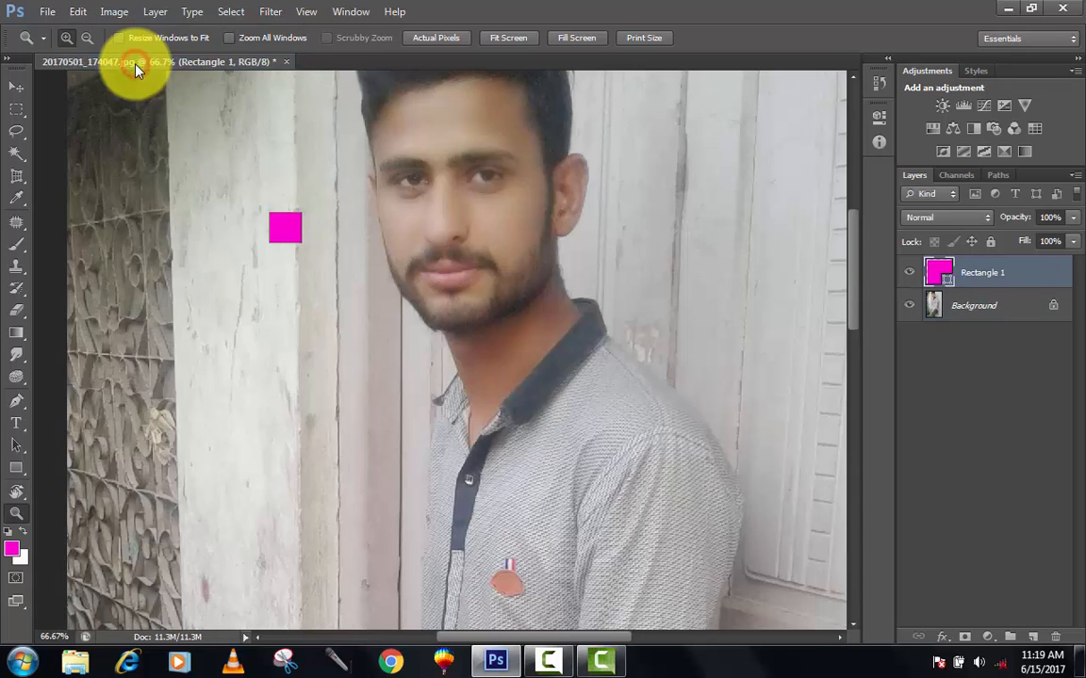
key("ctrl+z")
Step: Step one state backward and one state forward in the edit history across the rectangle layer's deletion
left_click(78, 12)
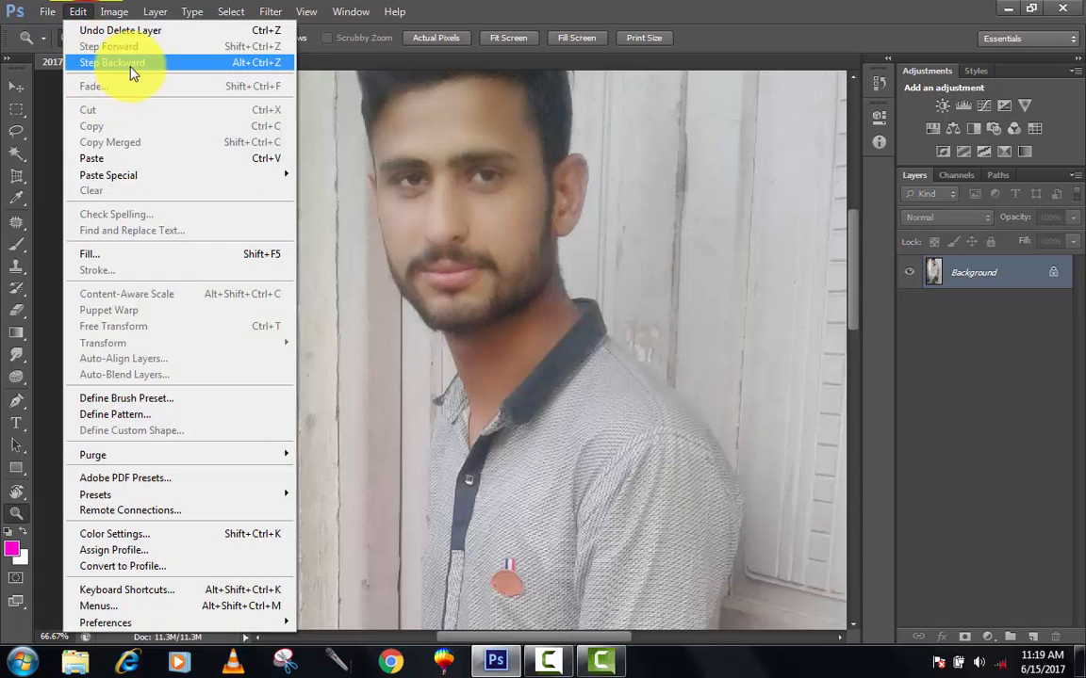
left_click(132, 63)
left_click(82, 12)
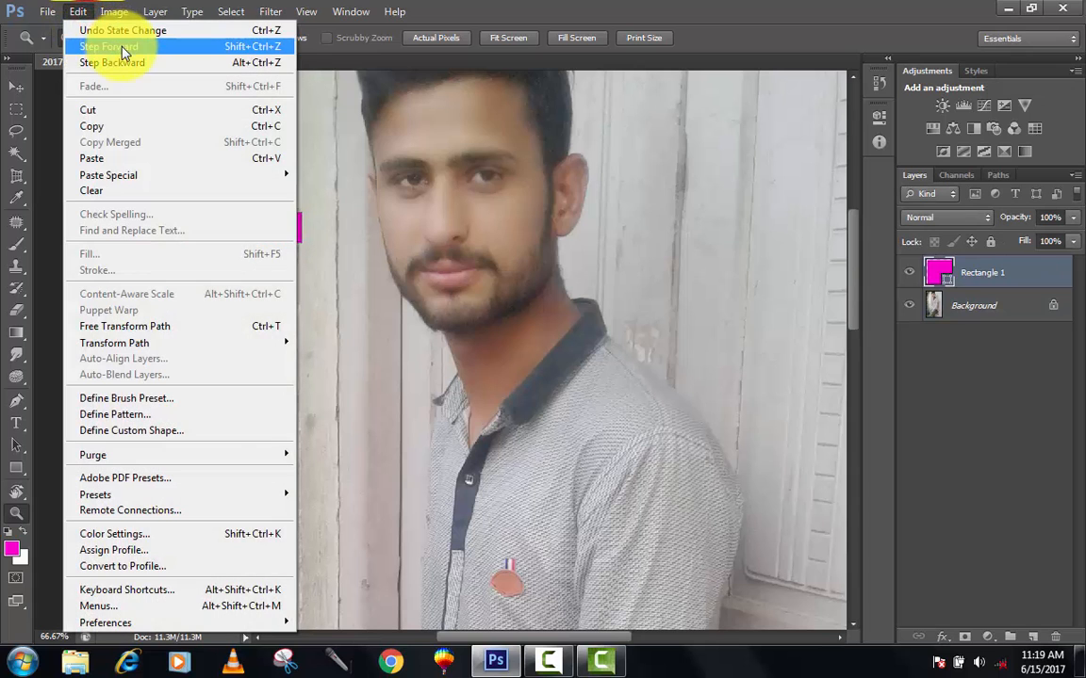
left_click(113, 47)
left_click(73, 17)
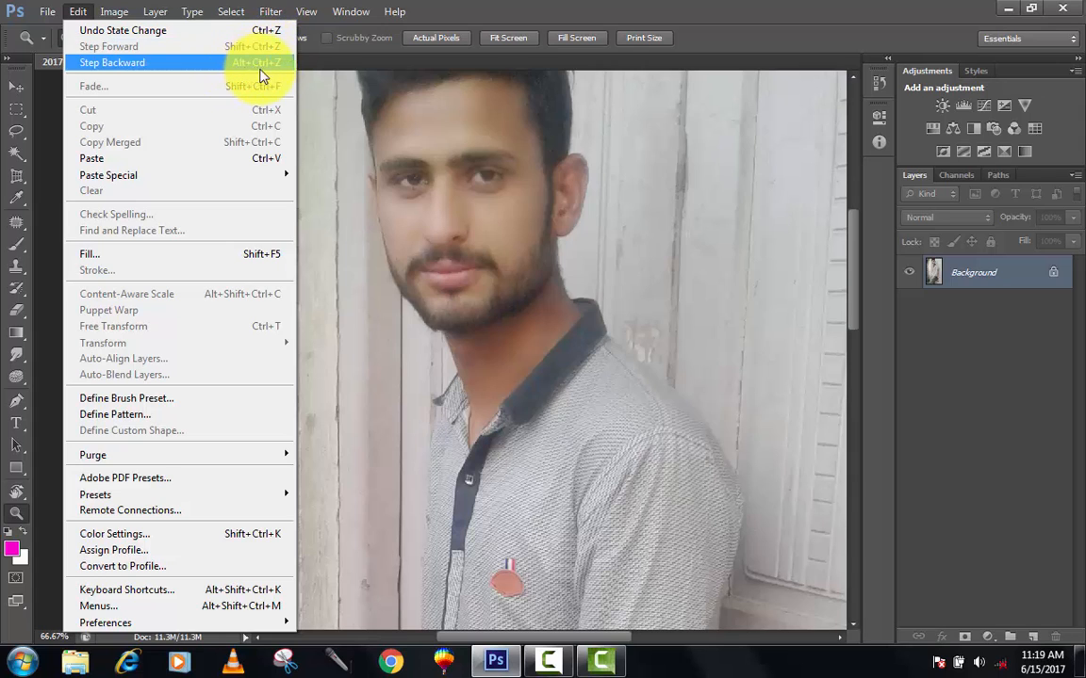
left_click(322, 100)
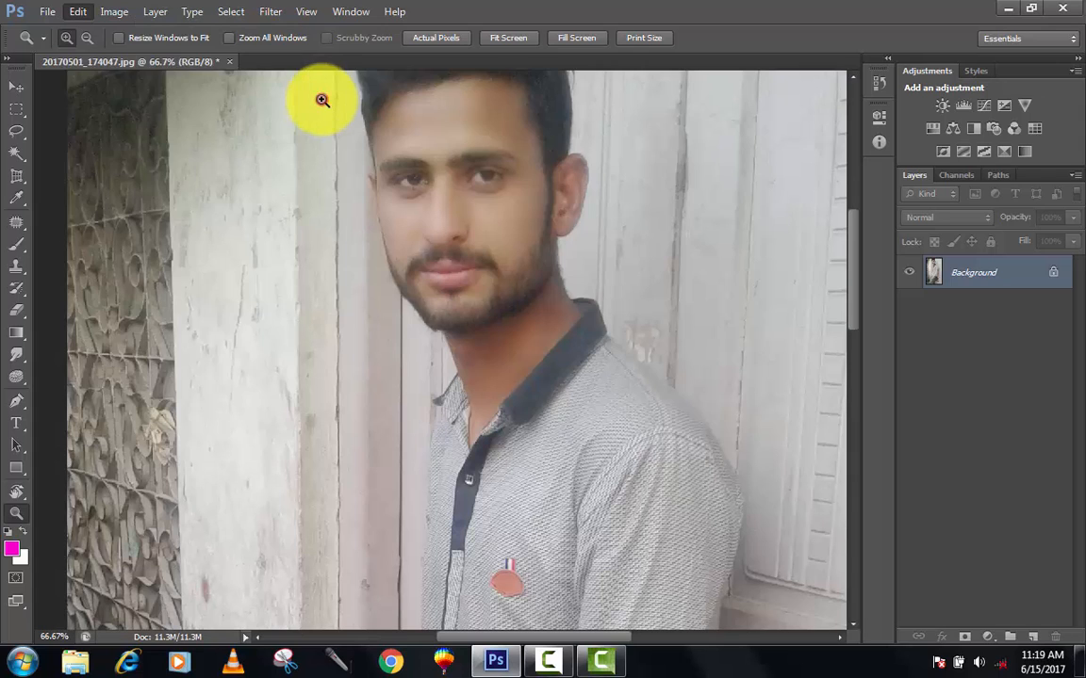
Step: View the keyboard shortcut settings for the application menus and close them without changes
left_click(79, 11)
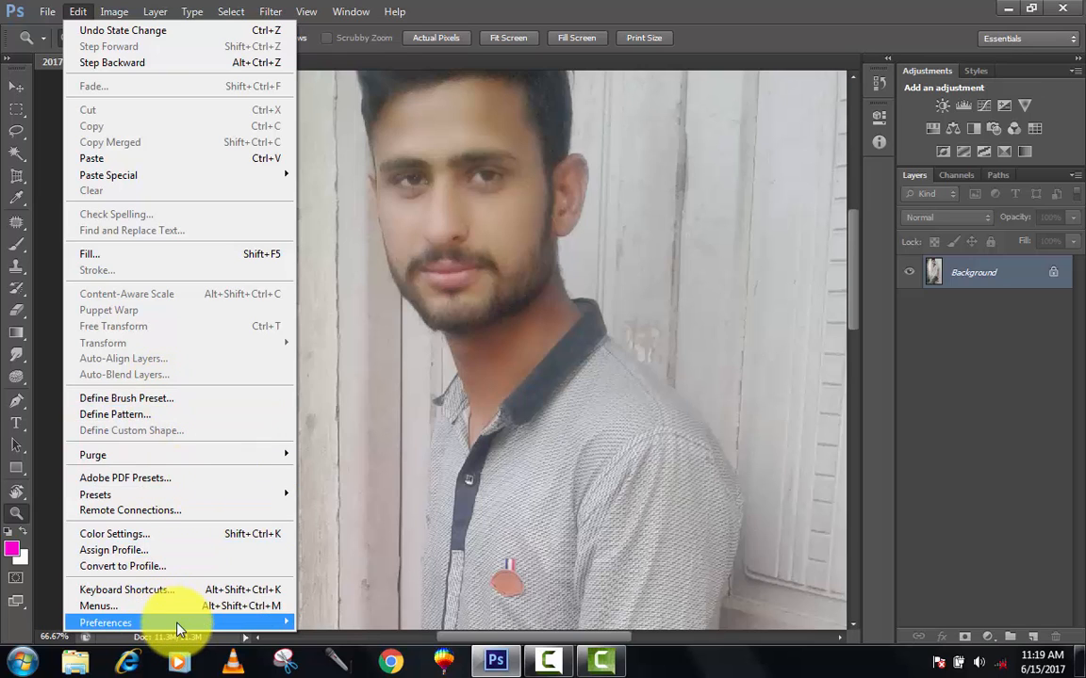
mouse_move(184, 626)
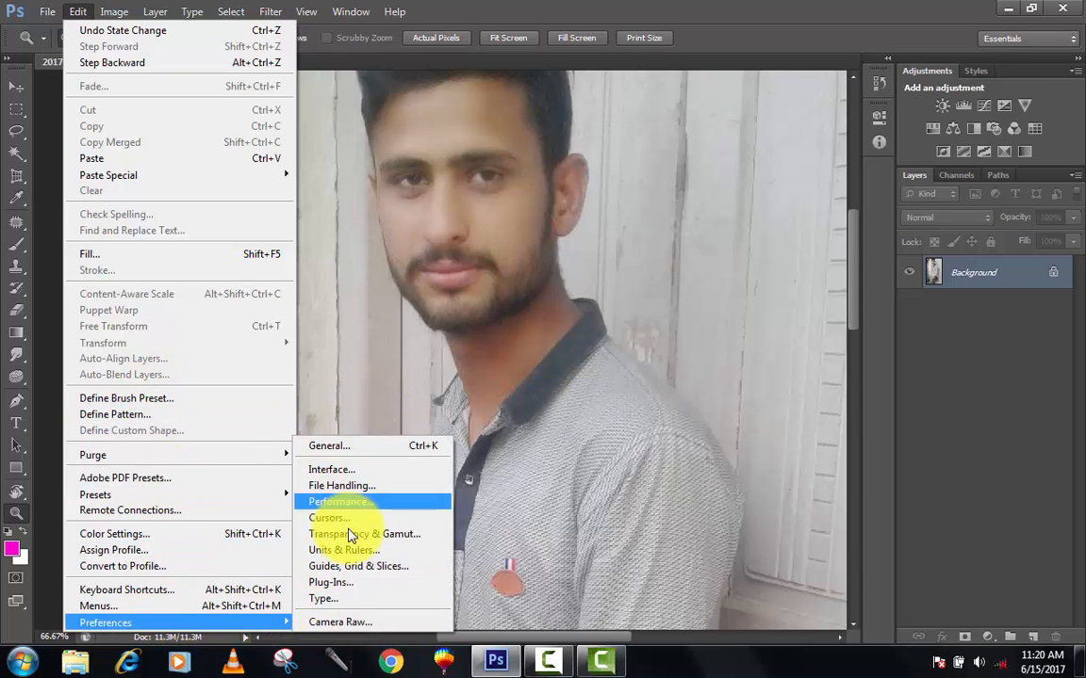
left_click(226, 590)
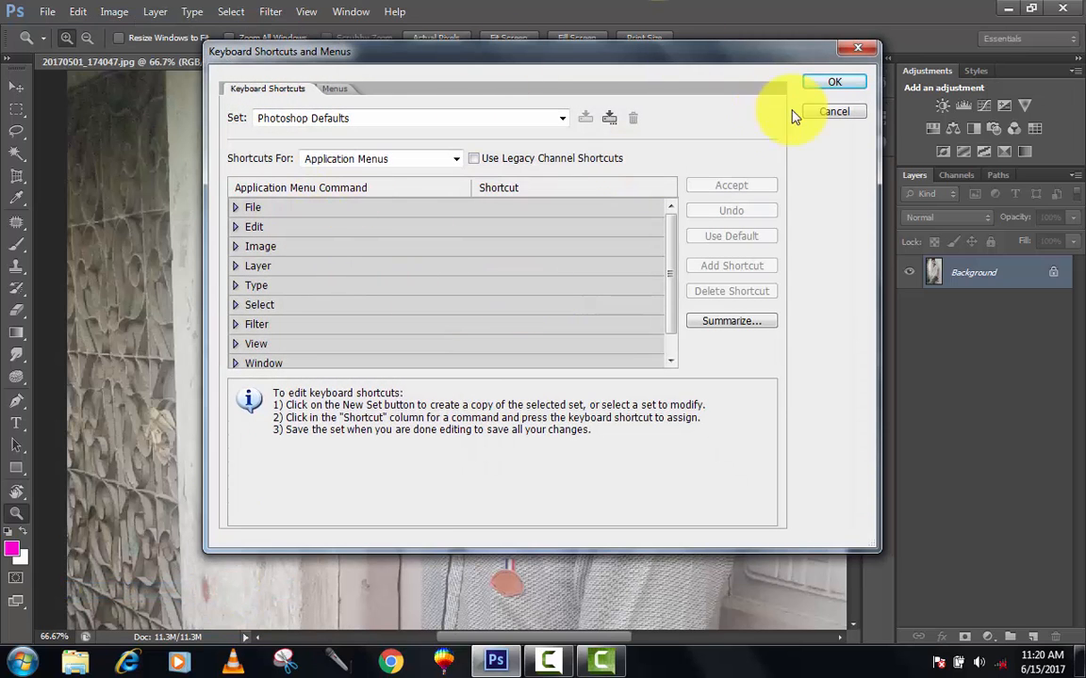
left_click(834, 113)
left_click(113, 11)
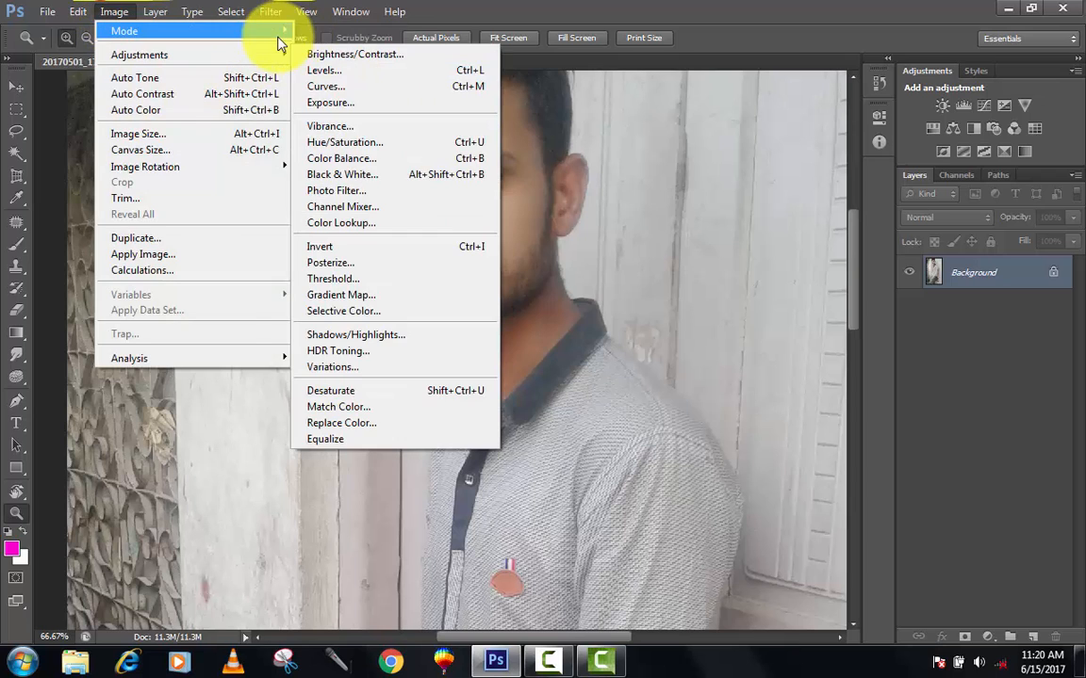
mouse_move(288, 34)
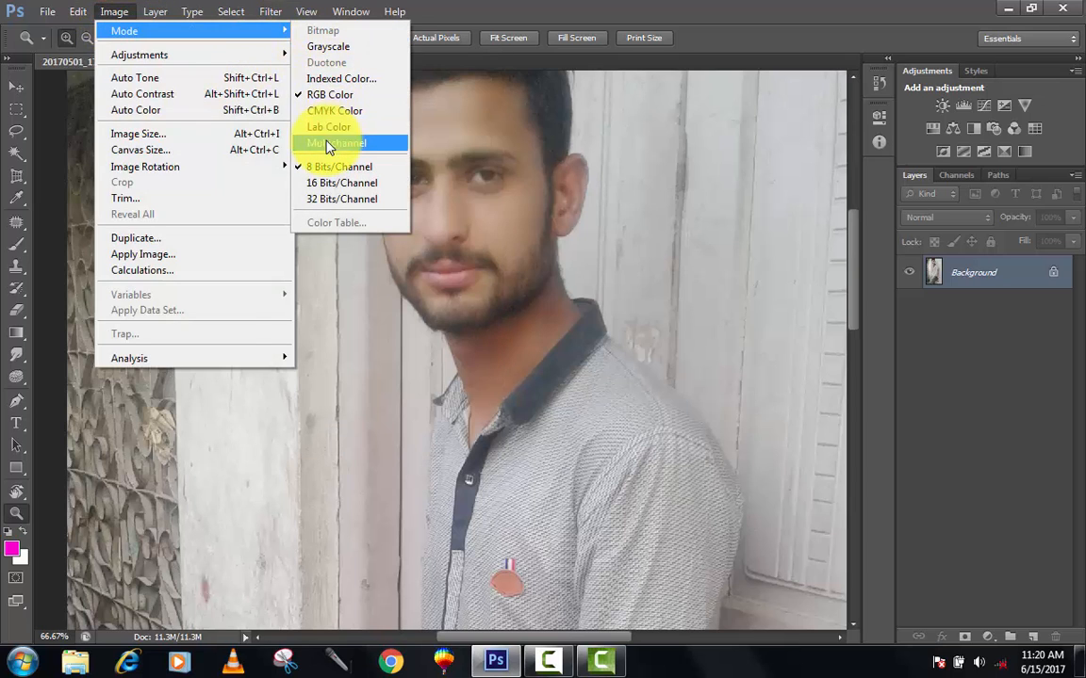
mouse_move(225, 59)
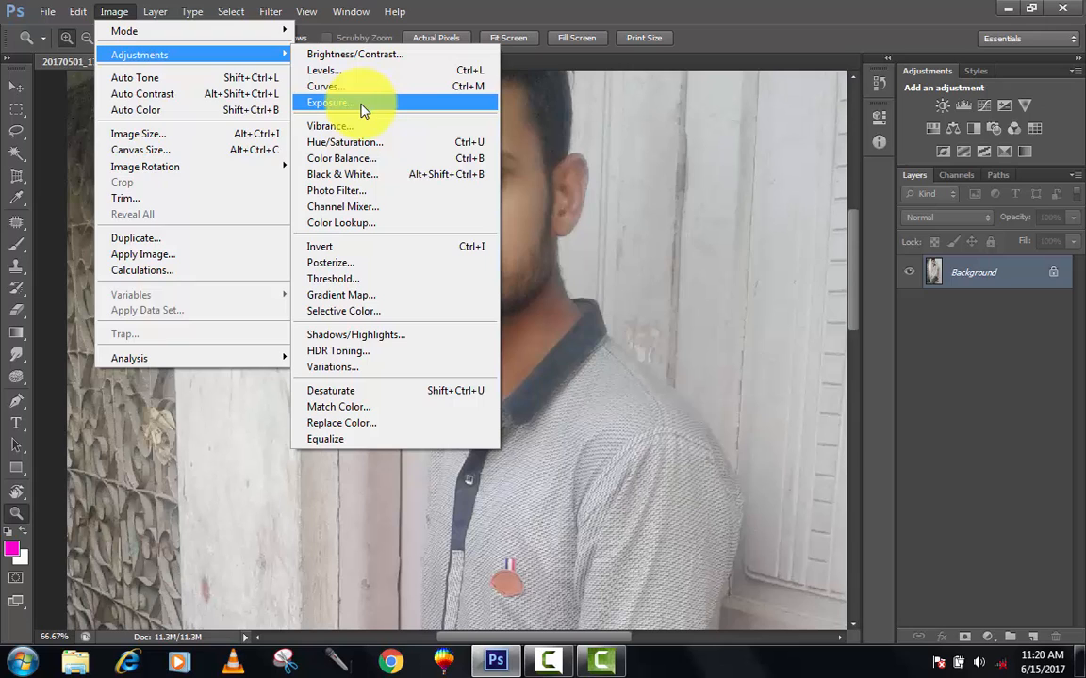
left_click(594, 185)
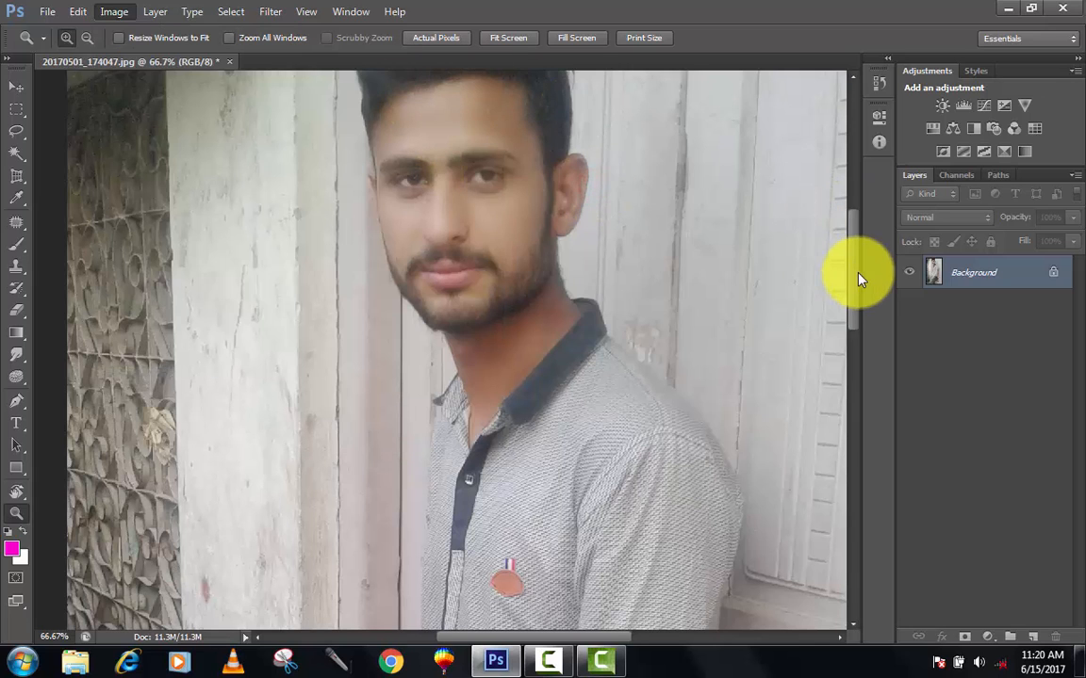
Step: Apply a Brightness/Contrast adjustment to the portrait photo with brightness 9 and contrast 58
left_click_drag(854, 283, 854, 250)
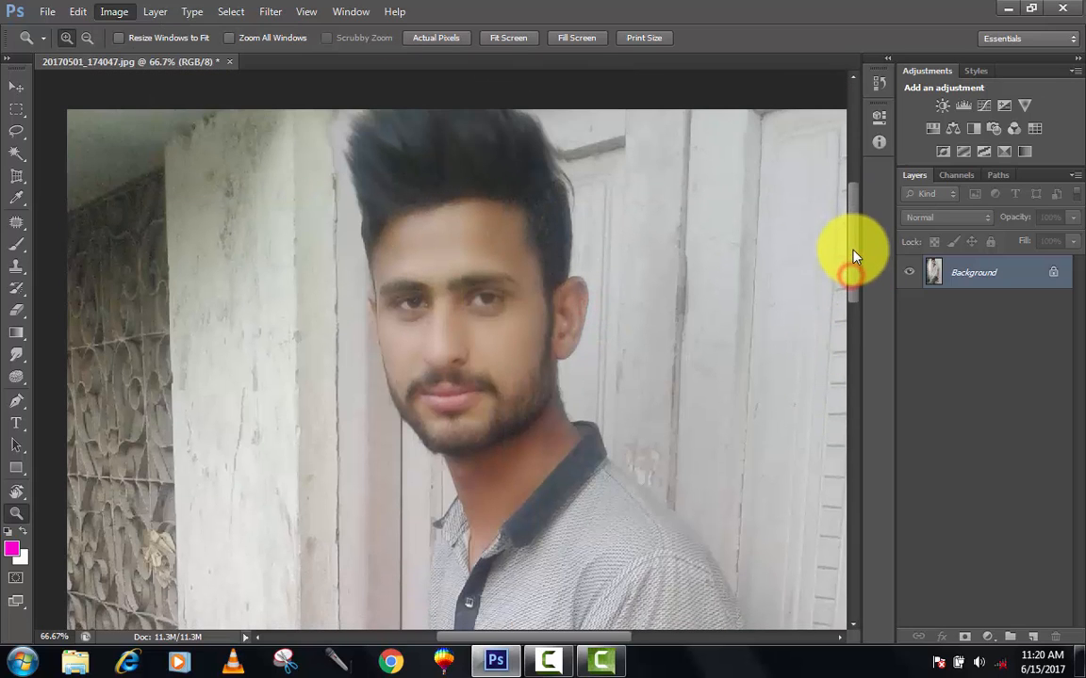
left_click(114, 12)
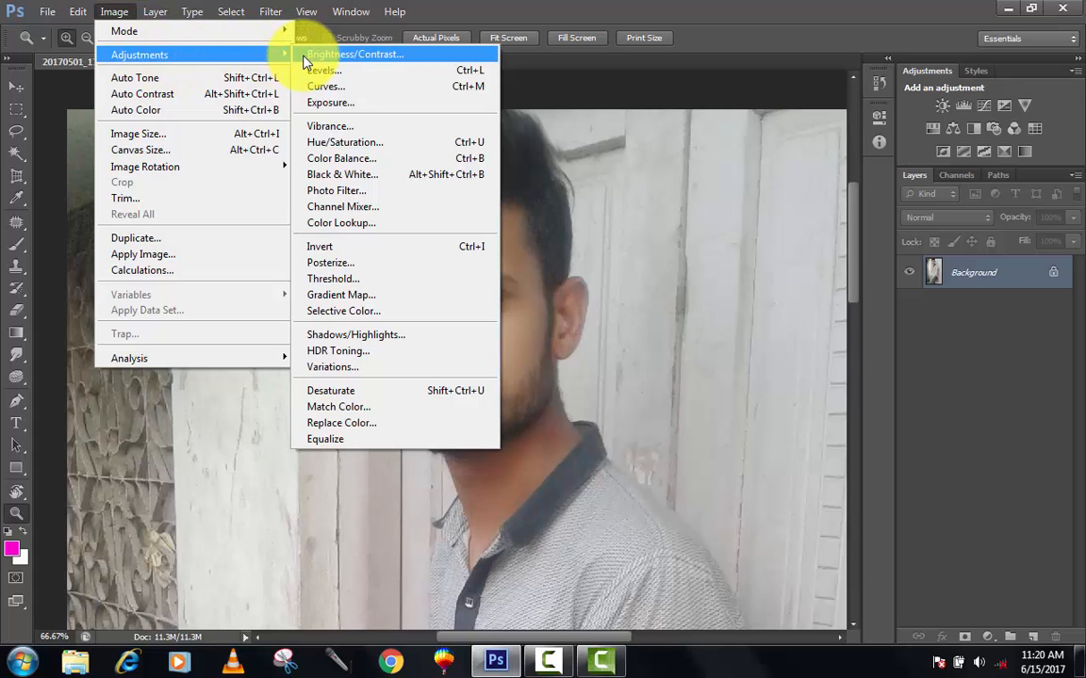
left_click(339, 54)
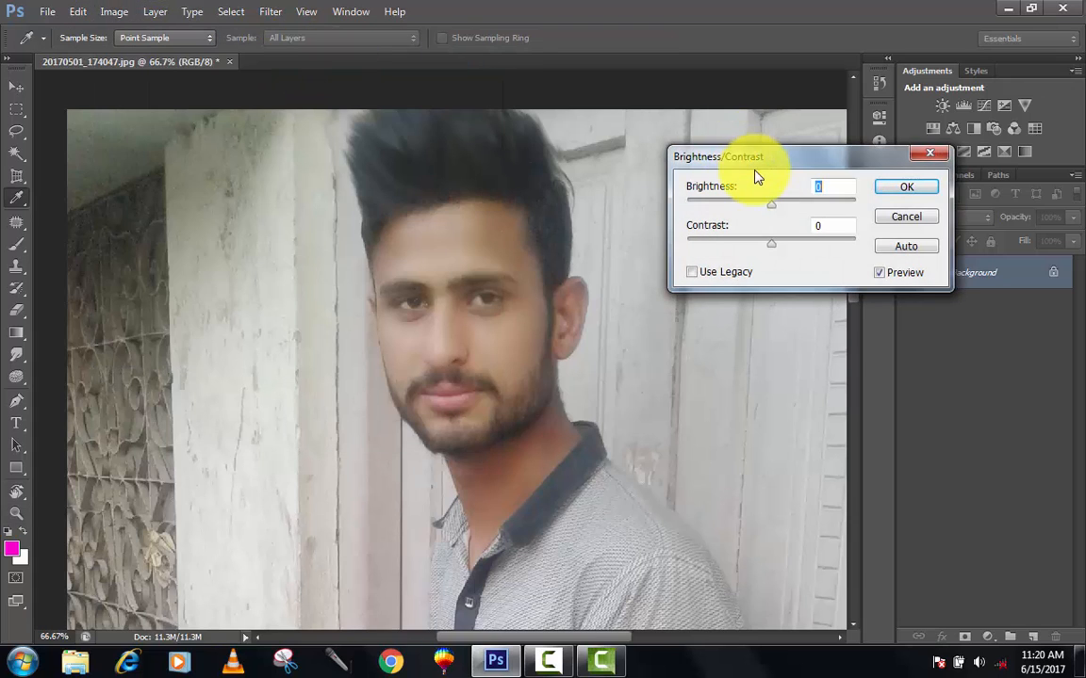
left_click_drag(787, 170, 774, 160)
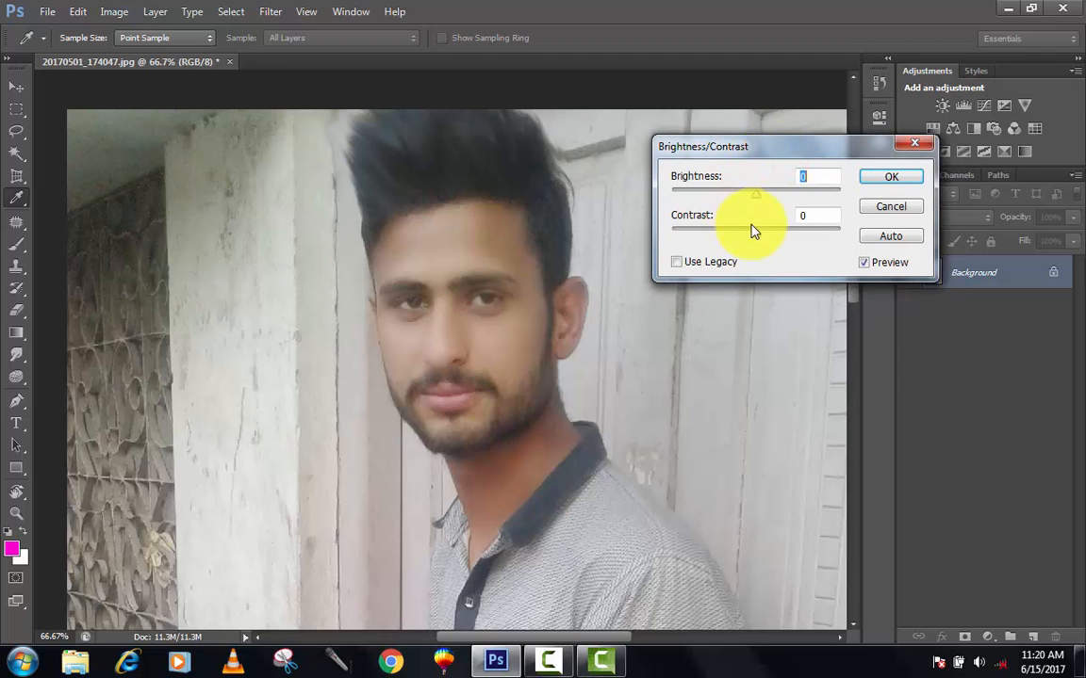
left_click_drag(753, 231, 798, 240)
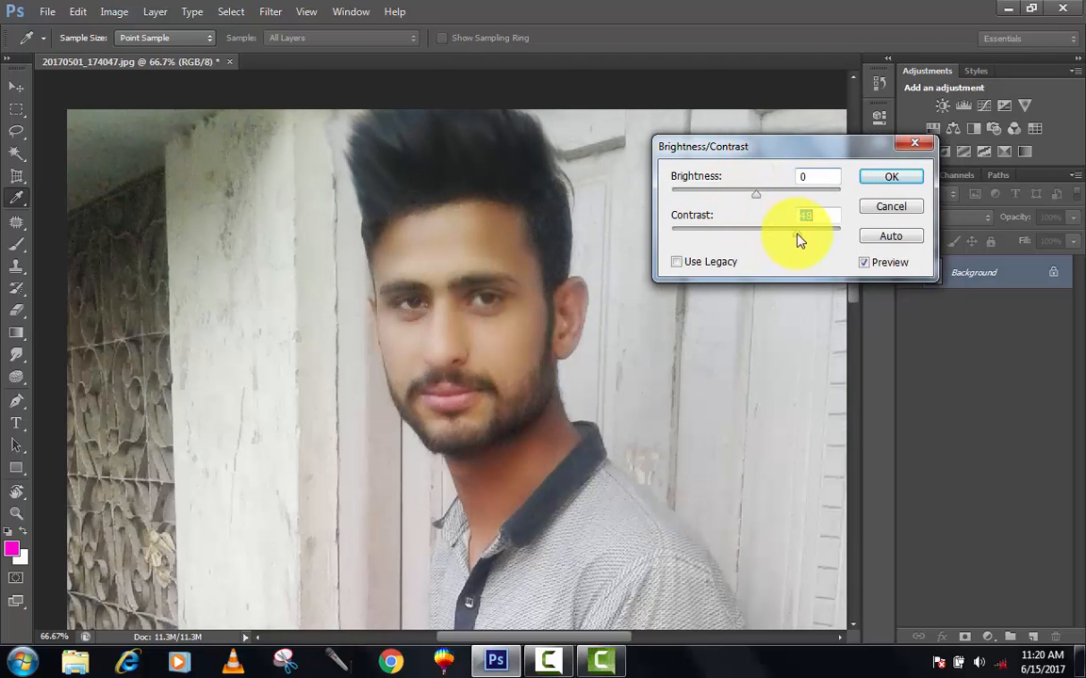
left_click_drag(758, 193, 765, 199)
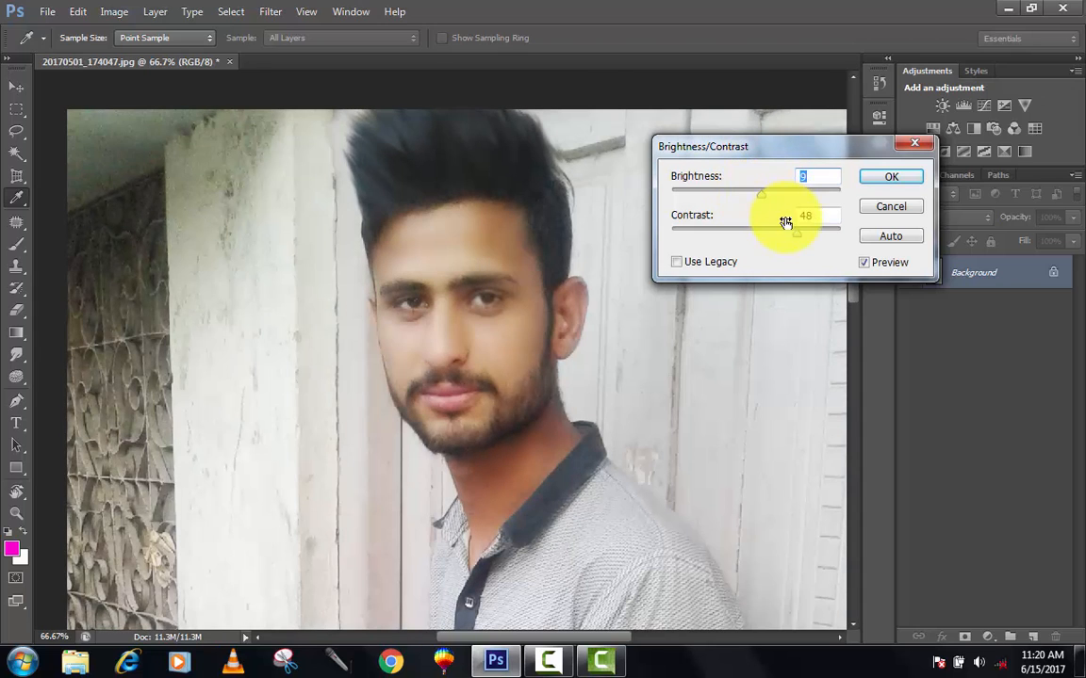
left_click_drag(798, 240, 805, 235)
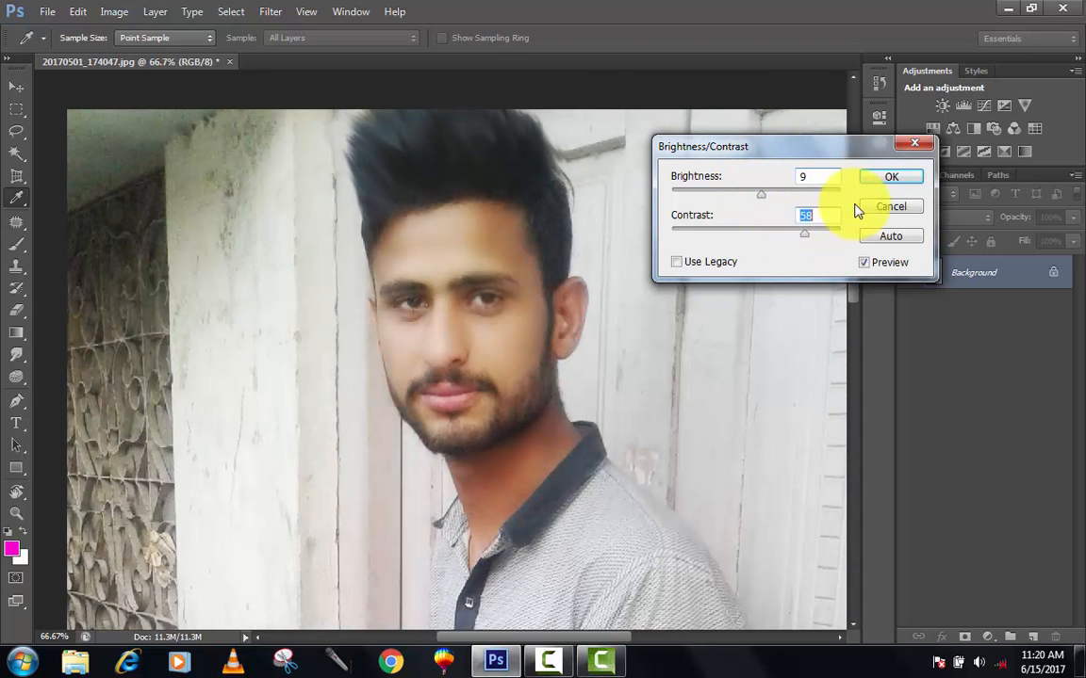
left_click(891, 177)
key("z")
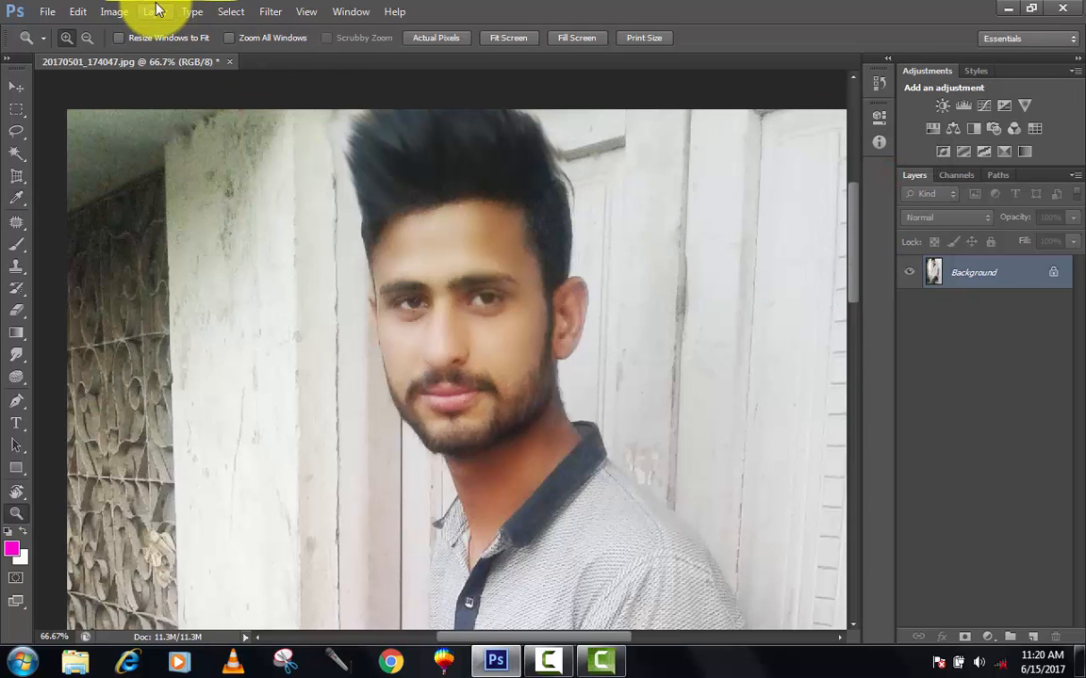
Step: Try brightening the photo with Curves by raising the RGB curve at input 51 to output 87
left_click(156, 11)
mouse_move(118, 9)
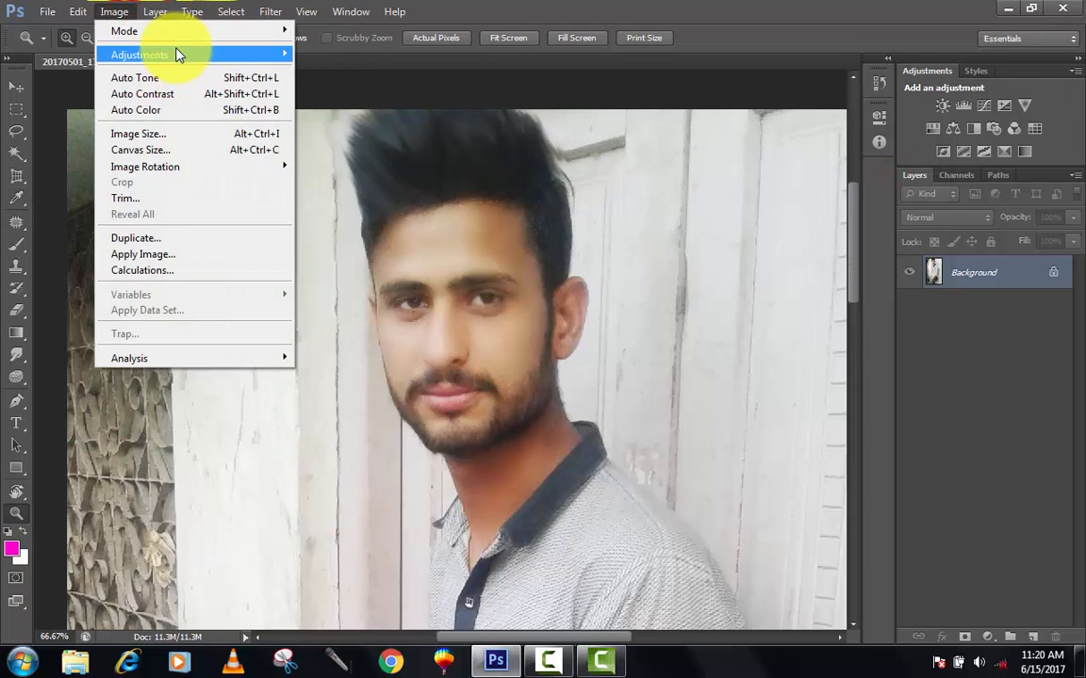
mouse_move(198, 55)
left_click(326, 87)
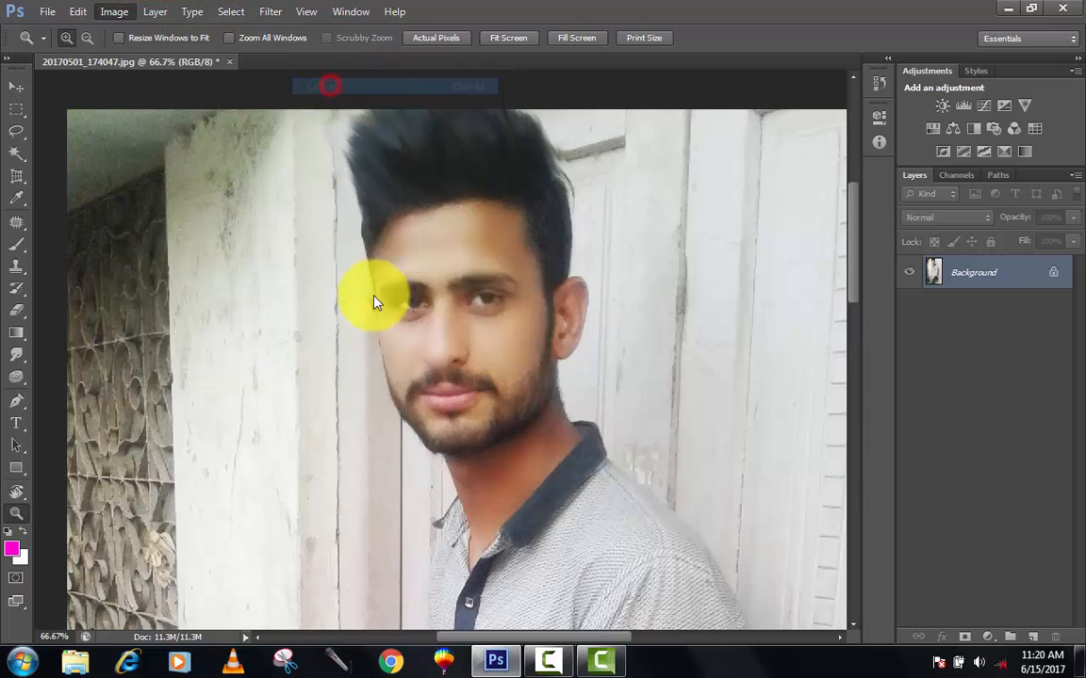
left_click_drag(468, 317, 455, 300)
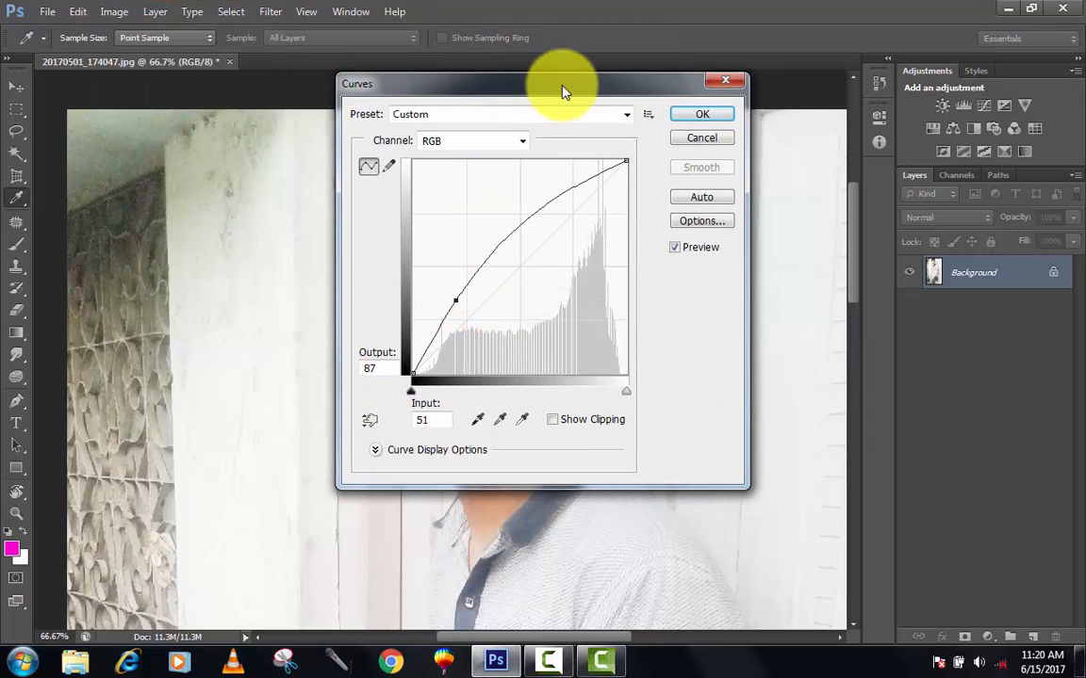
left_click_drag(563, 91, 791, 268)
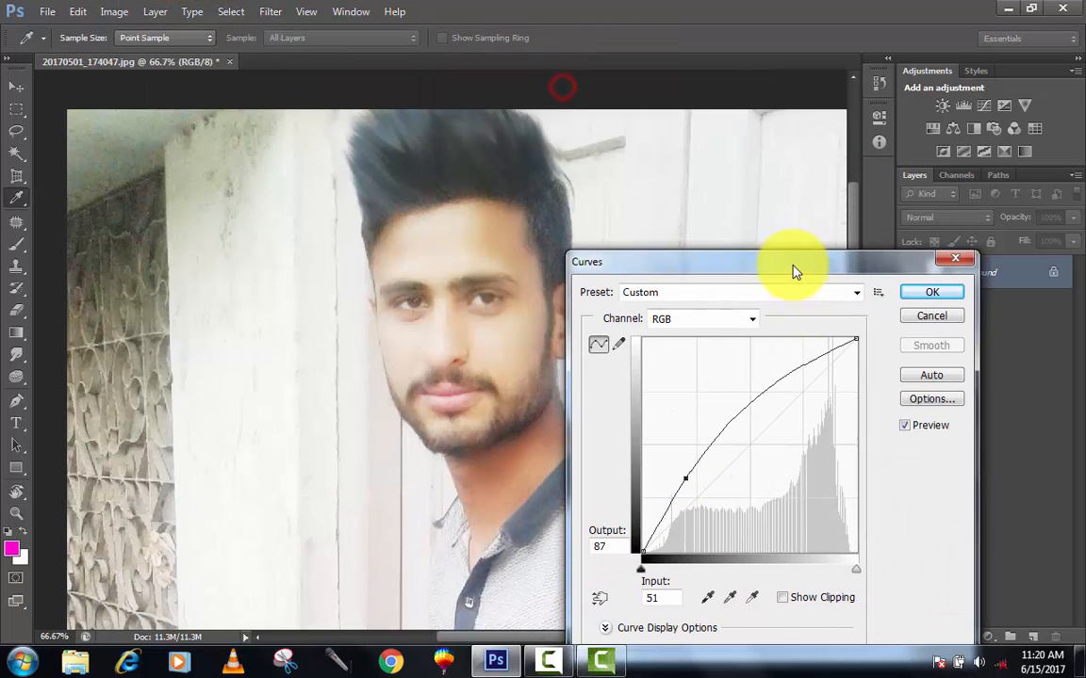
left_click(945, 314)
key("z")
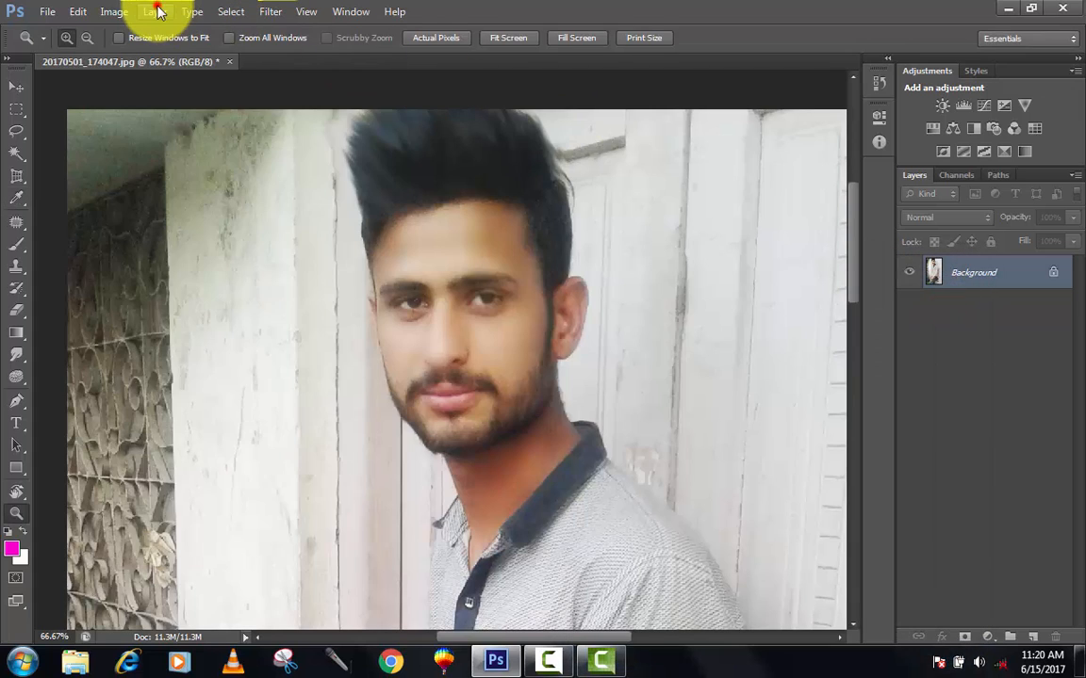
Step: View the photo's Image Size settings and close them without changes
left_click(114, 12)
mouse_move(174, 59)
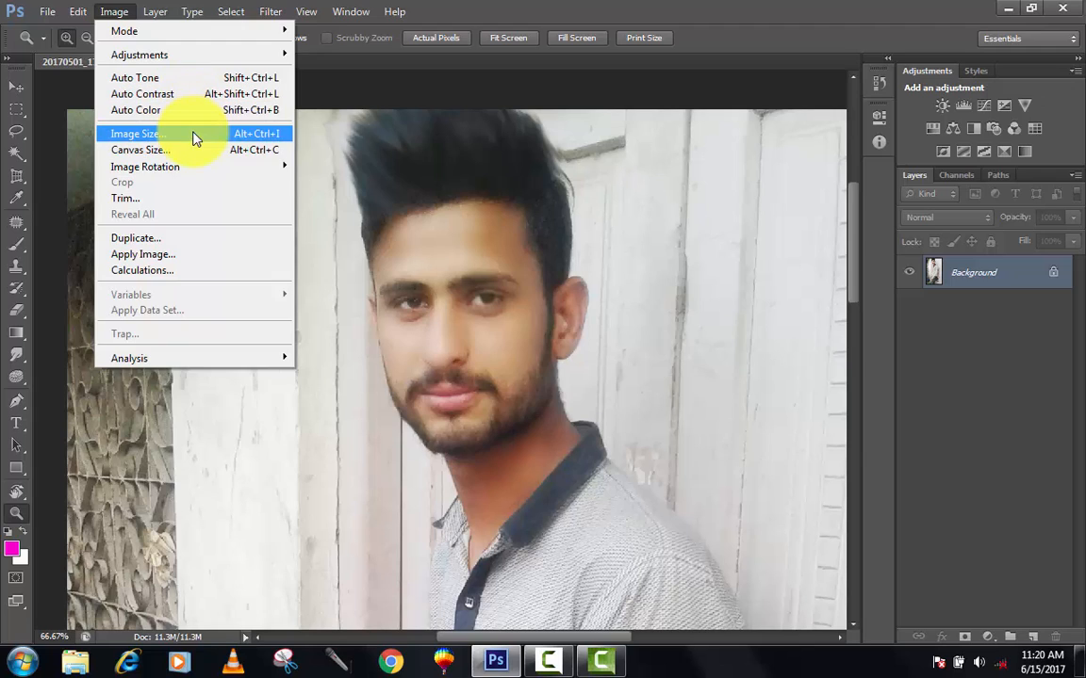
left_click(235, 136)
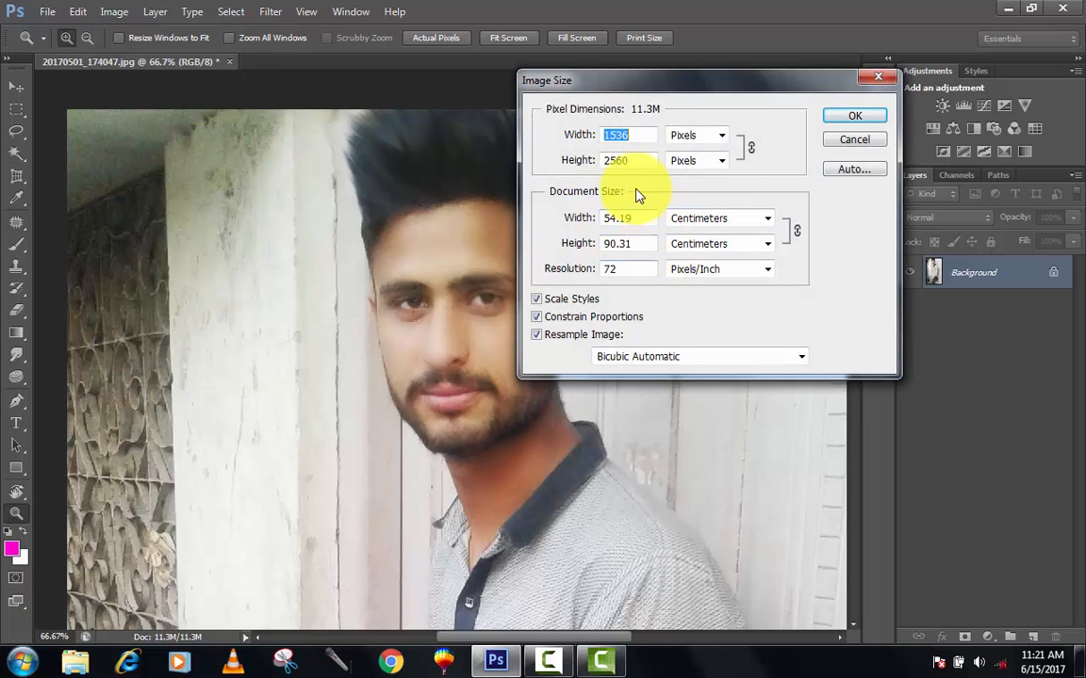
left_click(853, 140)
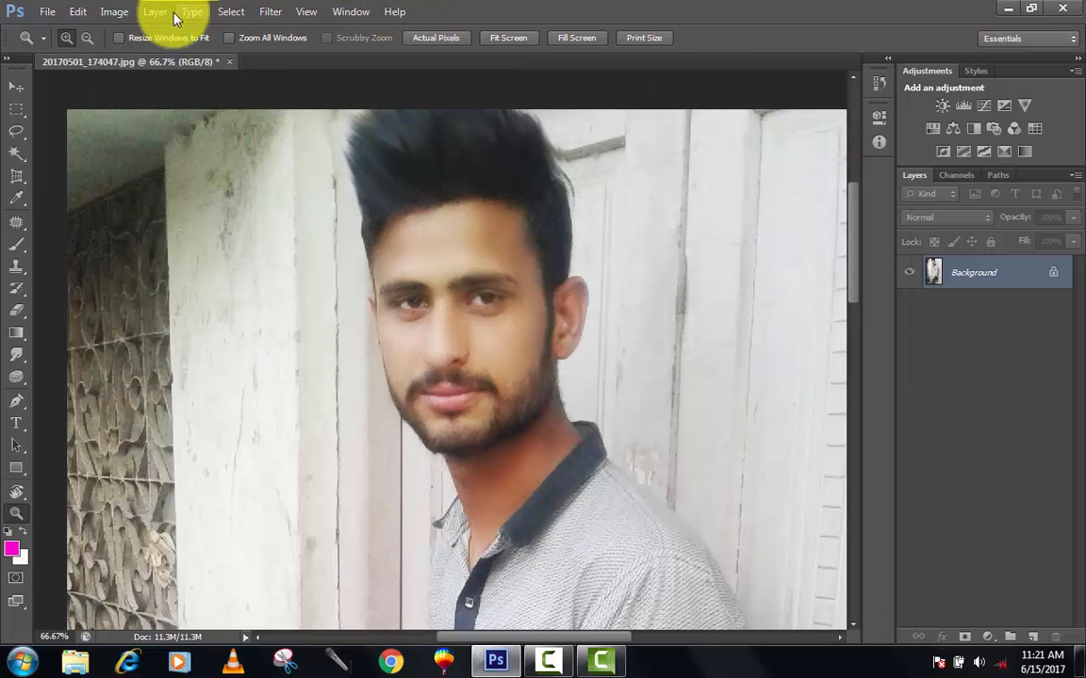
Step: Duplicate the Background layer
left_click(115, 13)
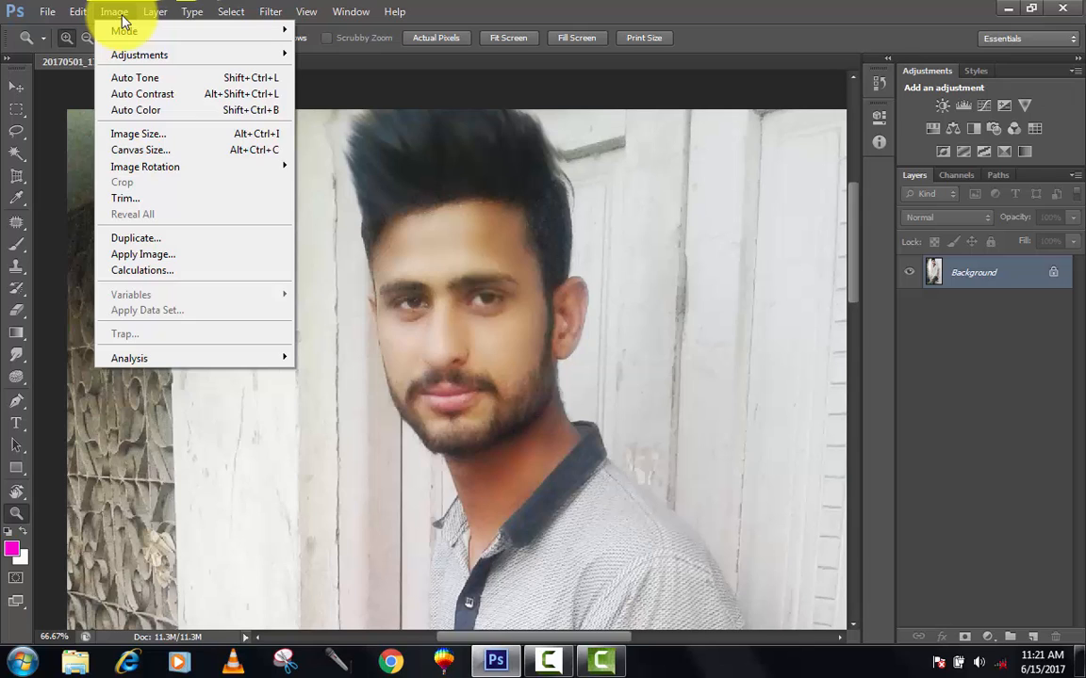
mouse_move(154, 20)
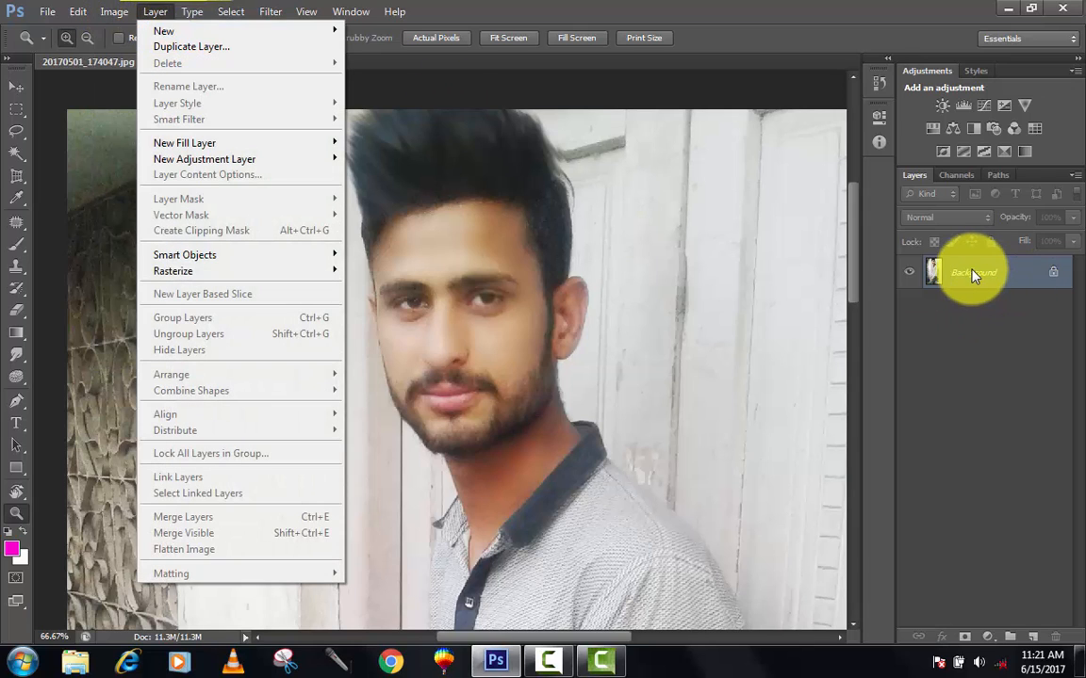
left_click(975, 274)
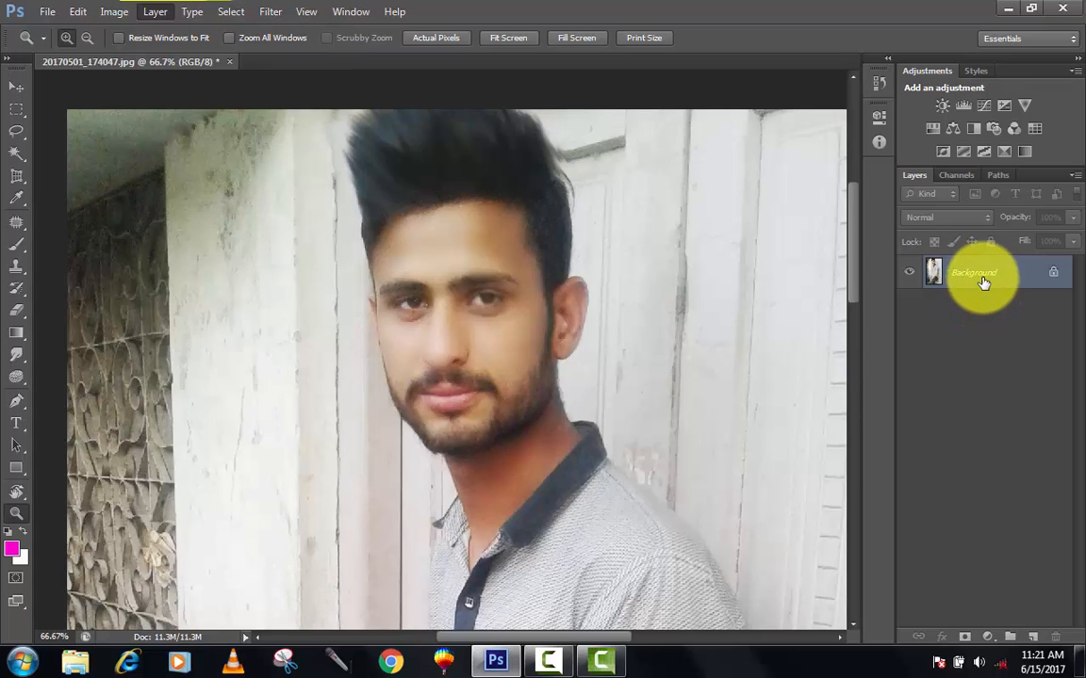
right_click(983, 280)
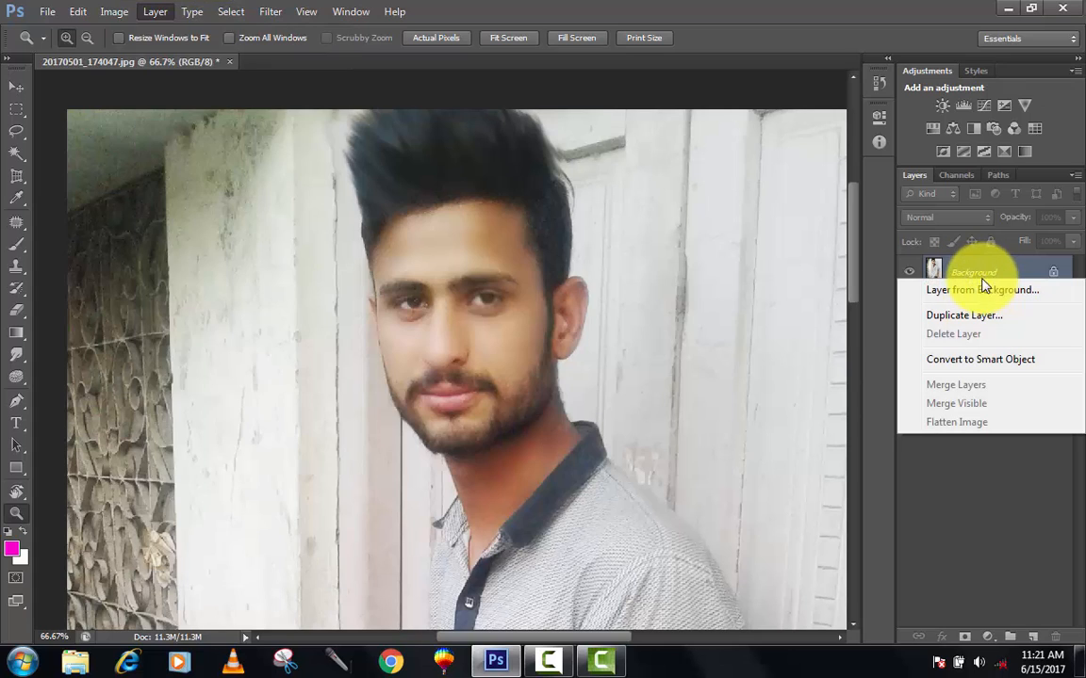
left_click(978, 323)
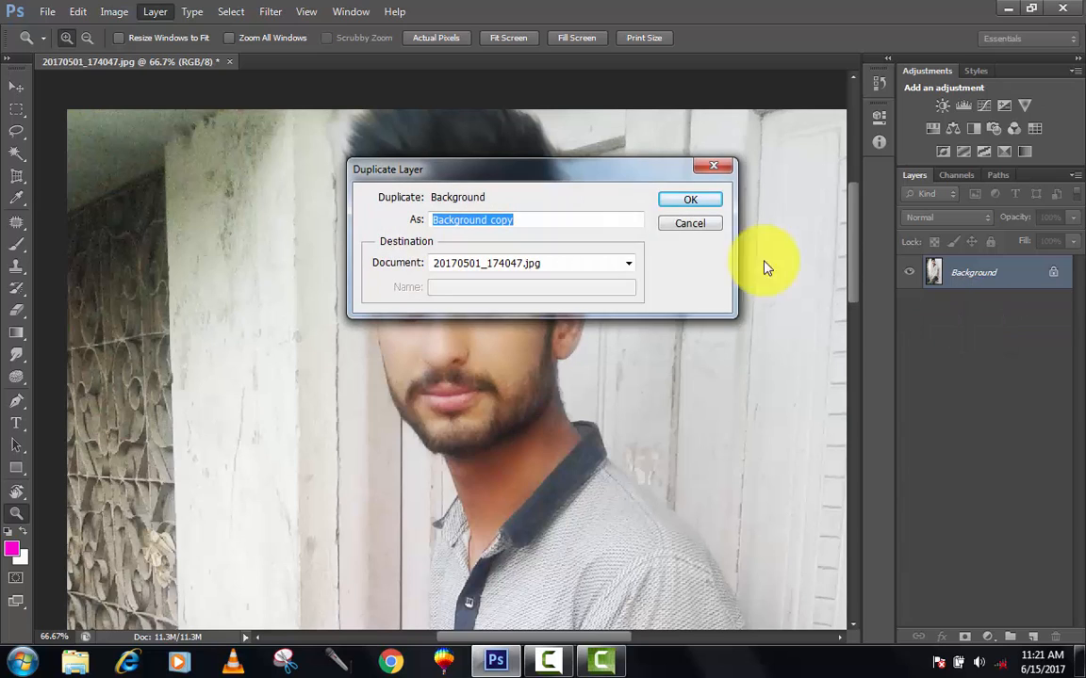
left_click(708, 229)
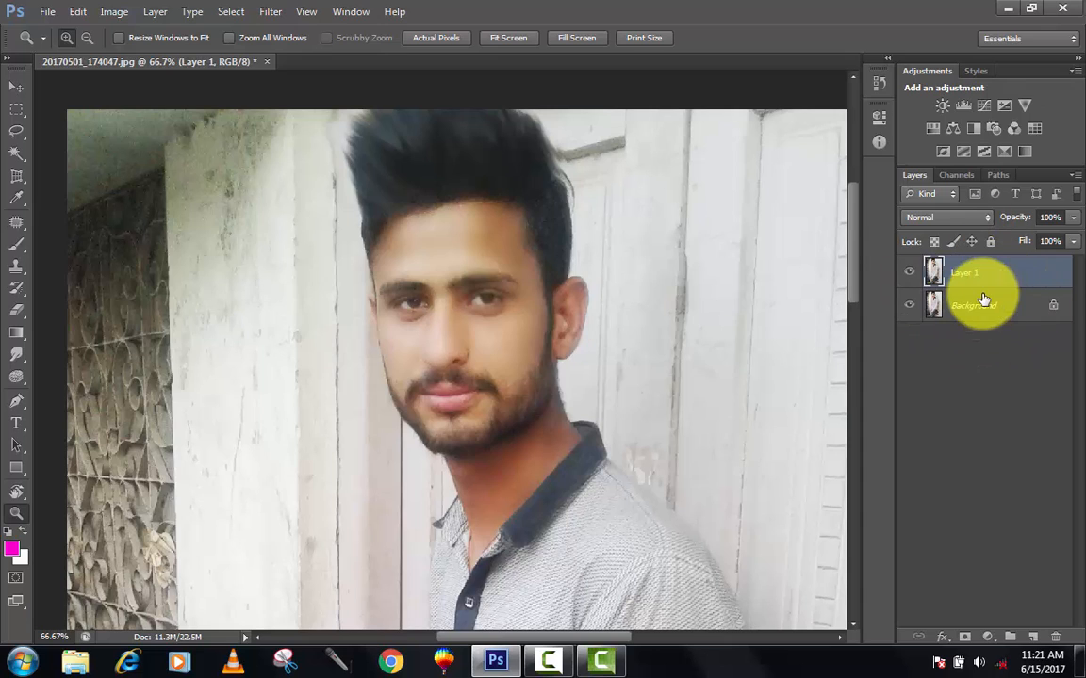
Step: Select the Background and its duplicate layer in turn, and merge the duplicate down into the Background
left_click(980, 302)
left_click(962, 271)
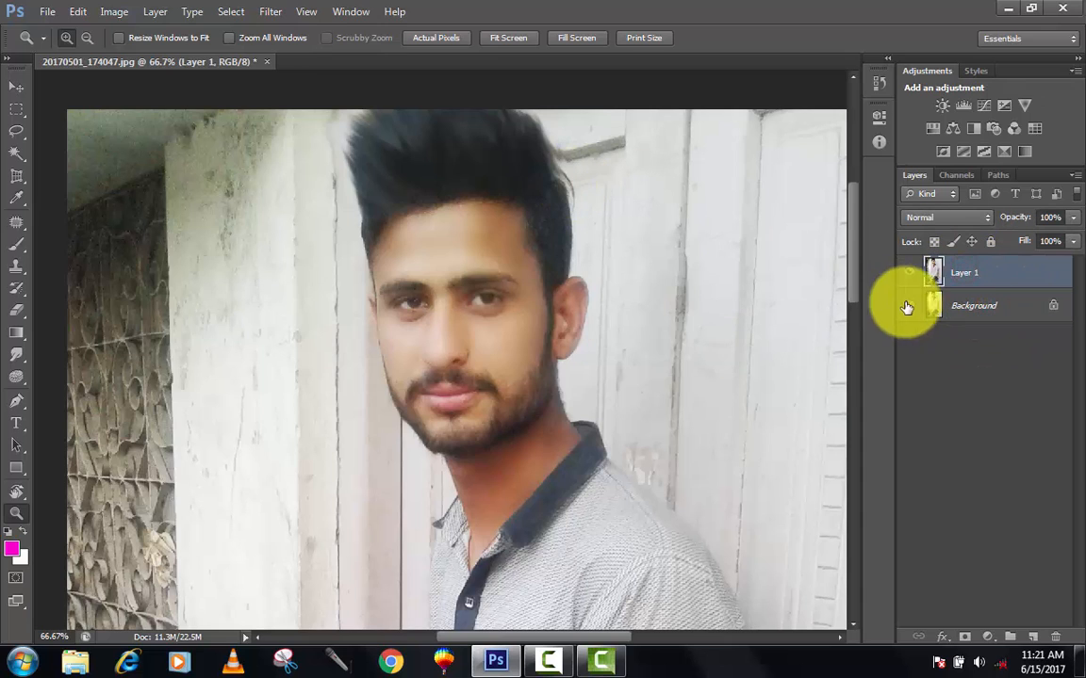
left_click(958, 307)
left_click(960, 273)
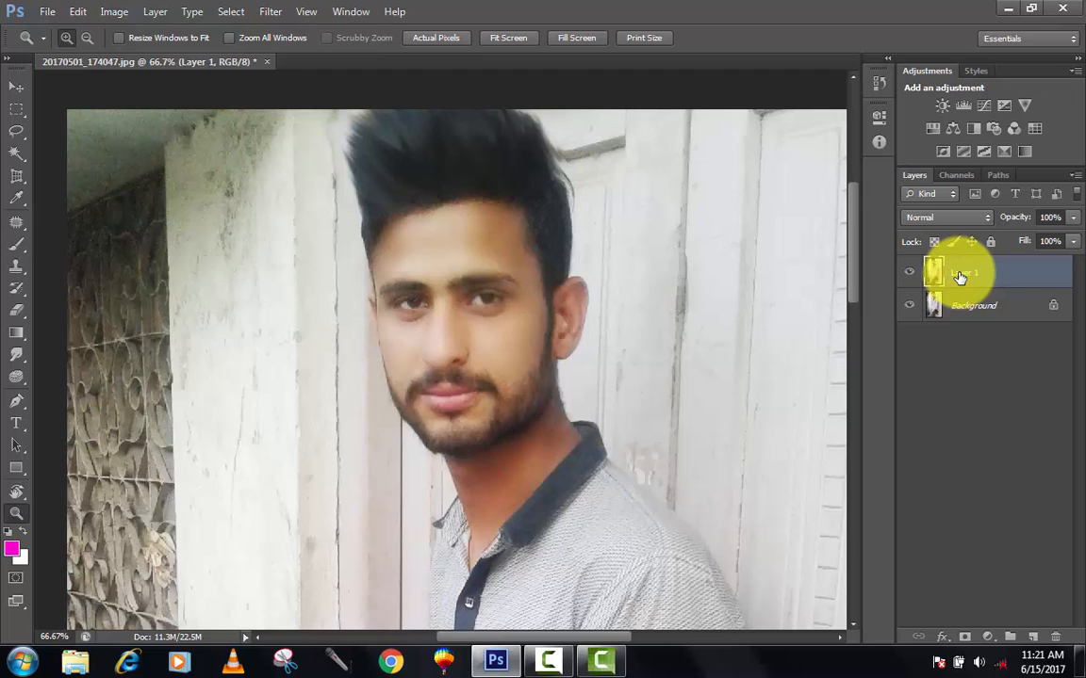
key("ctrl+e")
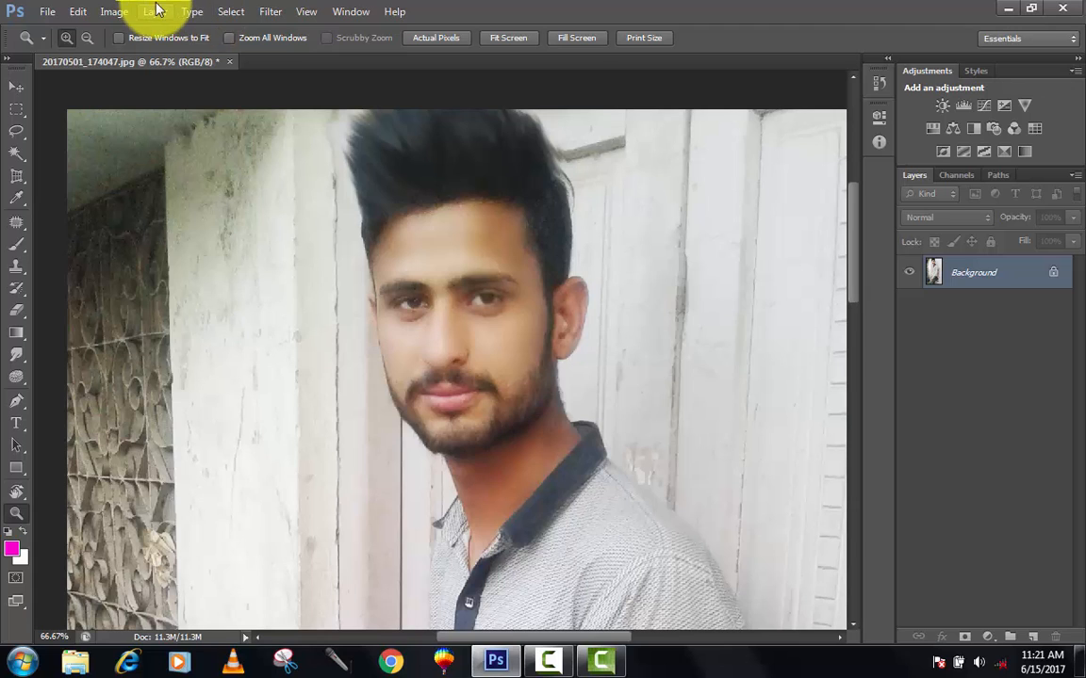
Step: Look through the commands for new layers, the filter categories such as Stylize, and the view options without applying any
left_click(165, 11)
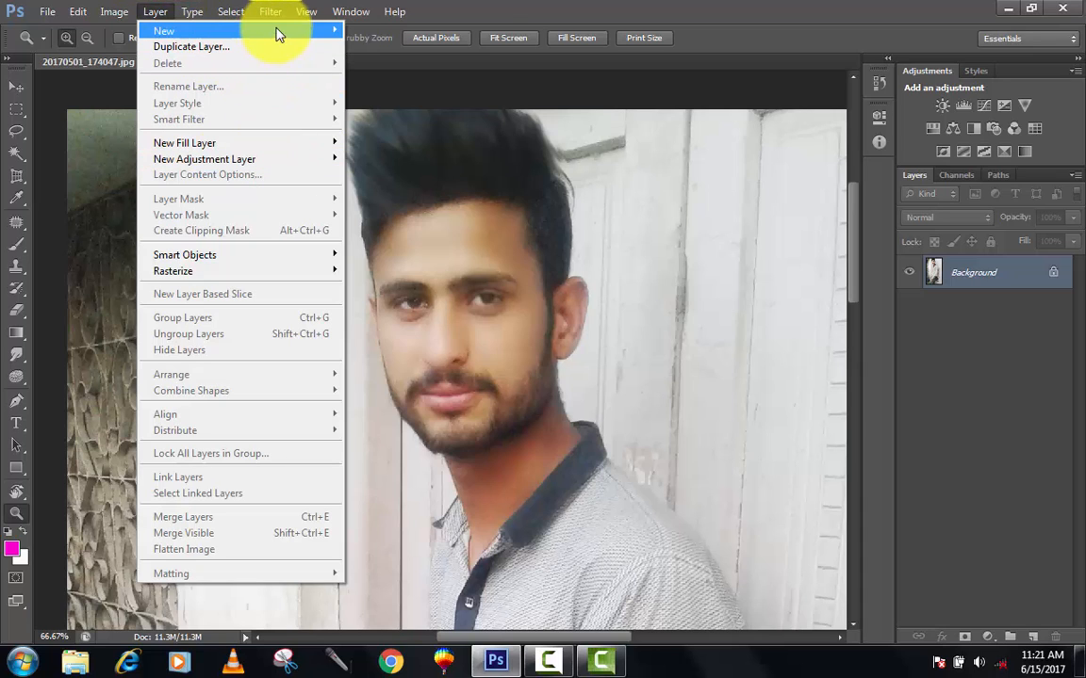
mouse_move(276, 31)
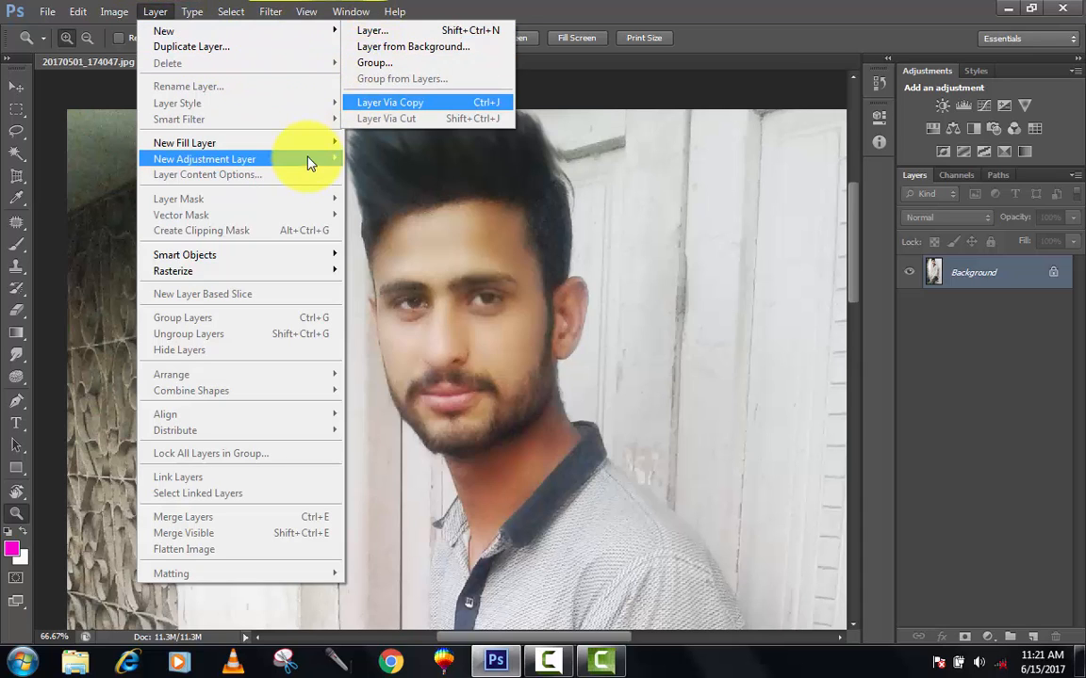
mouse_move(330, 34)
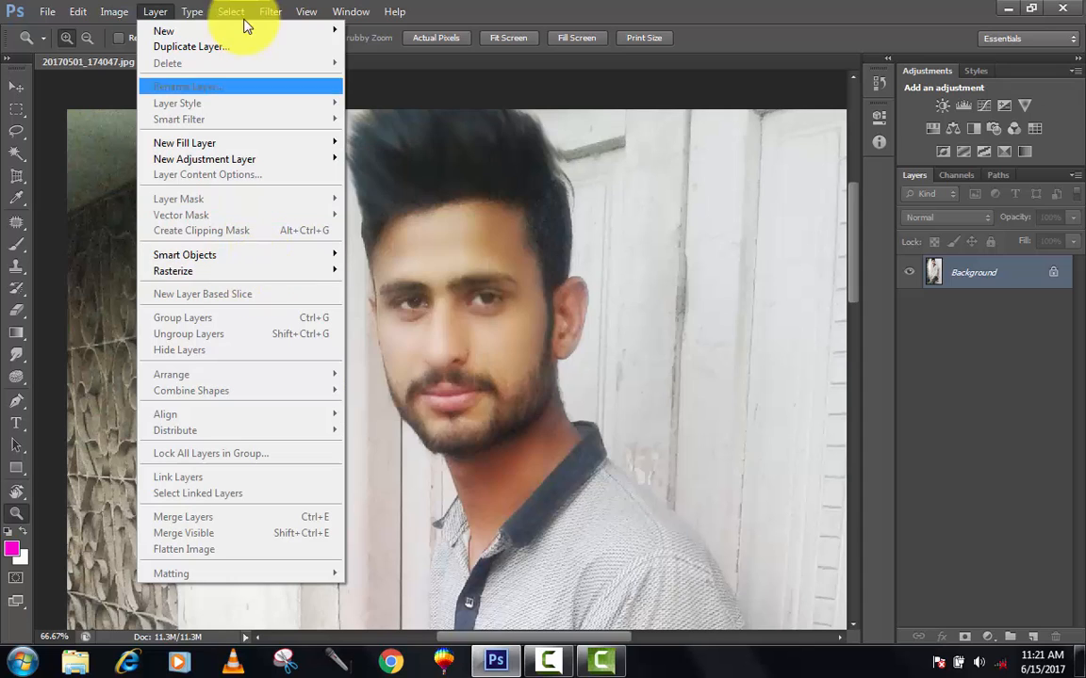
mouse_move(202, 17)
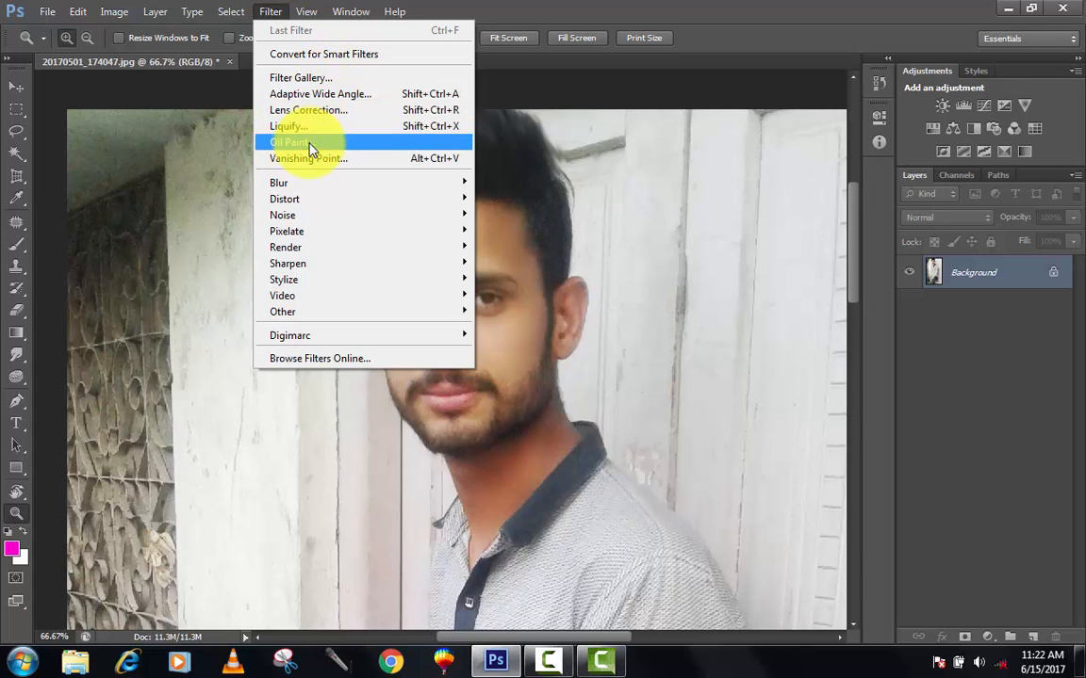
mouse_move(311, 184)
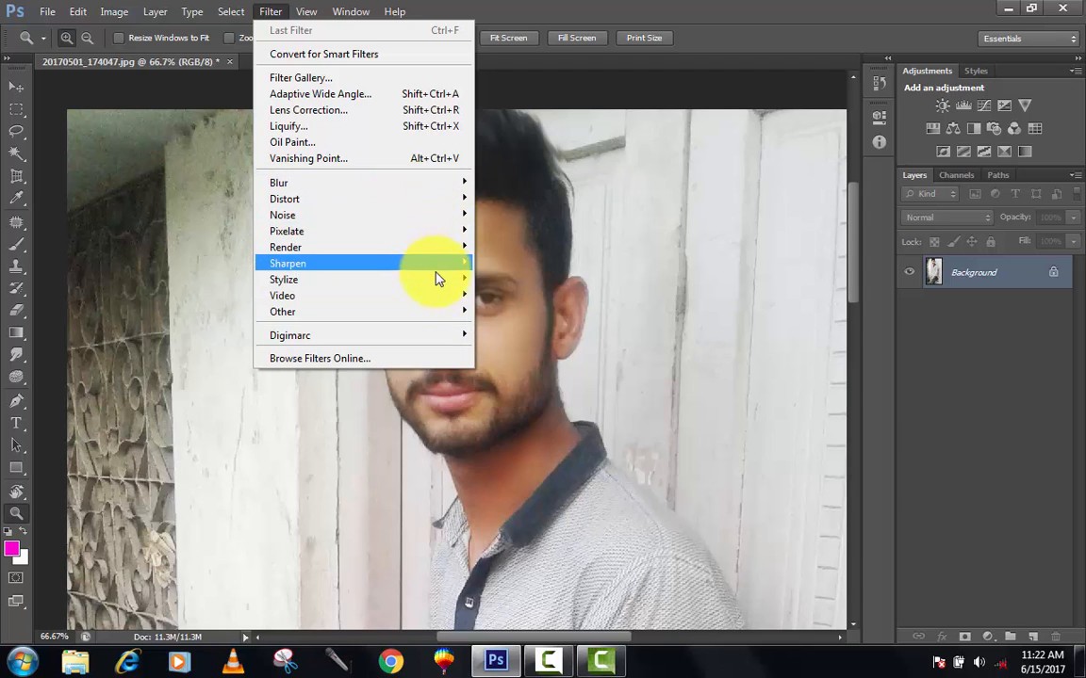
mouse_move(461, 314)
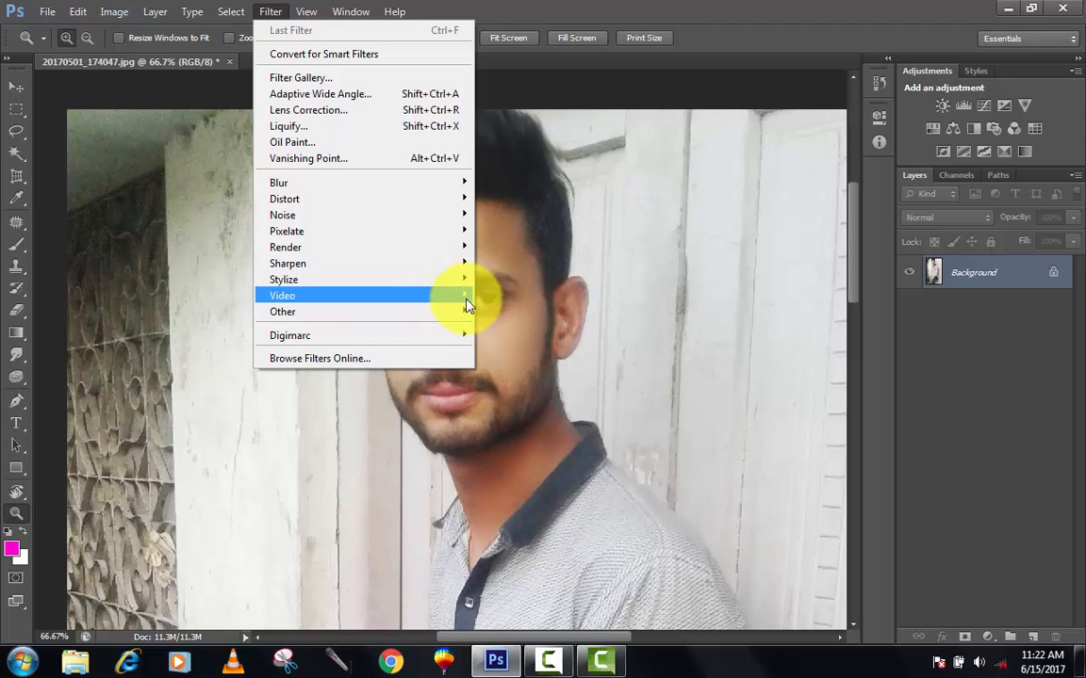
mouse_move(457, 282)
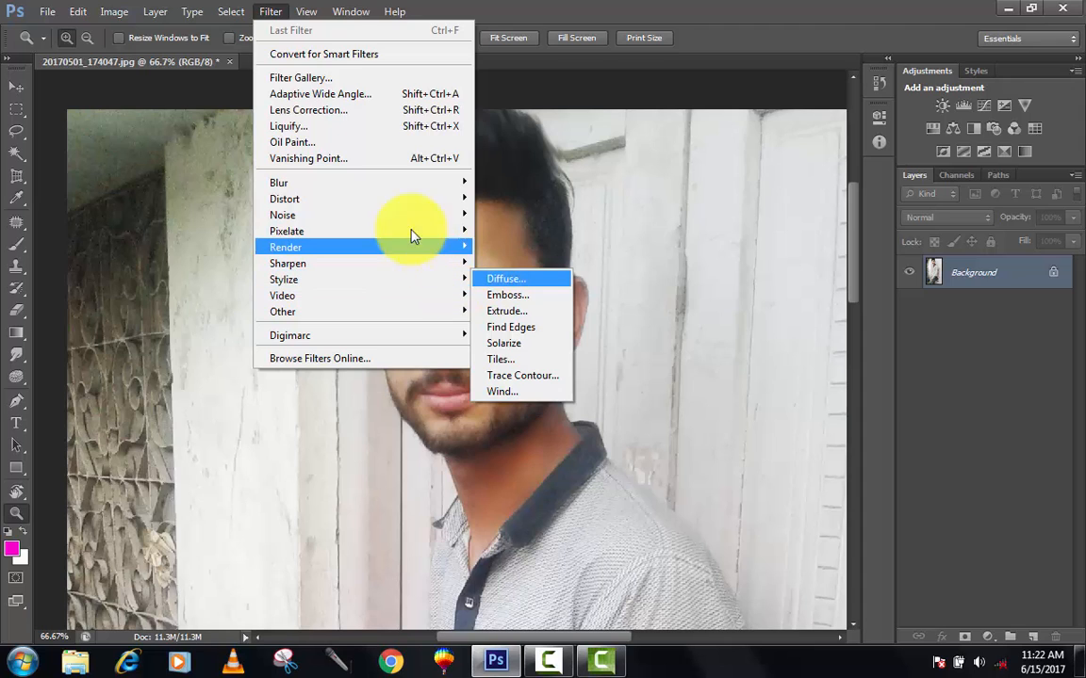
mouse_move(431, 204)
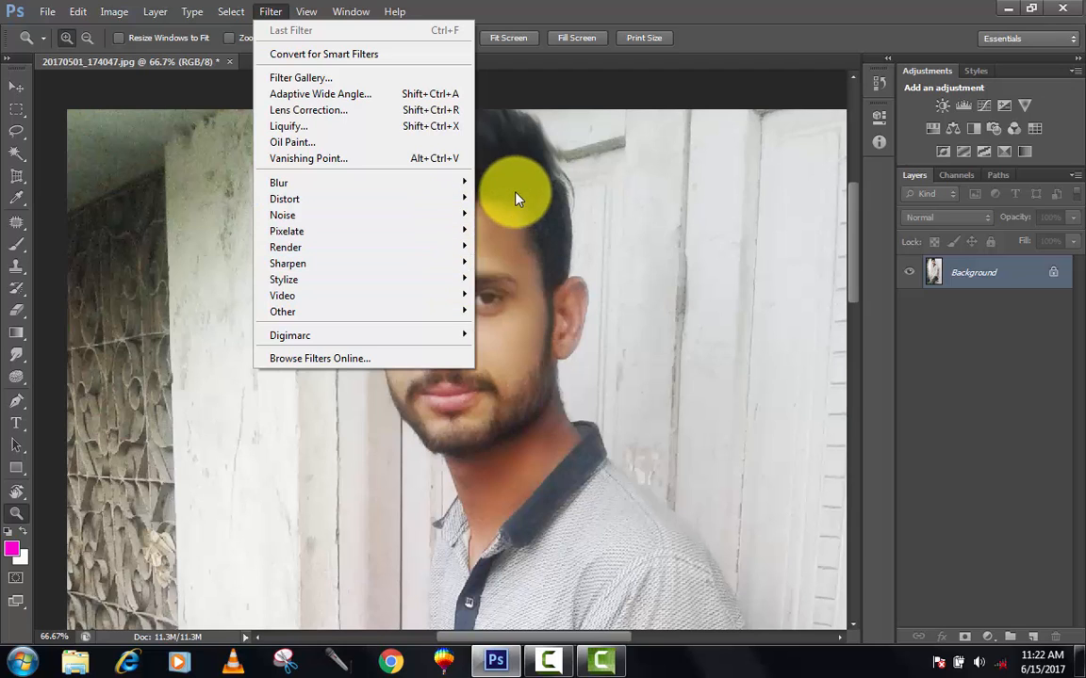
left_click(515, 188)
left_click(311, 11)
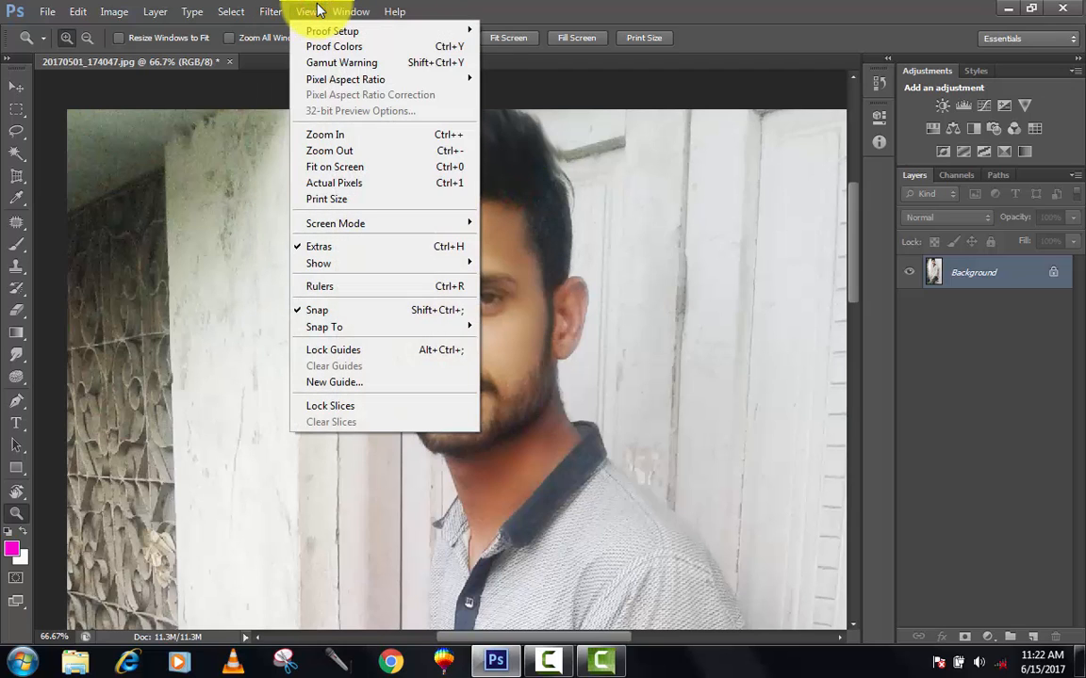
left_click(496, 90)
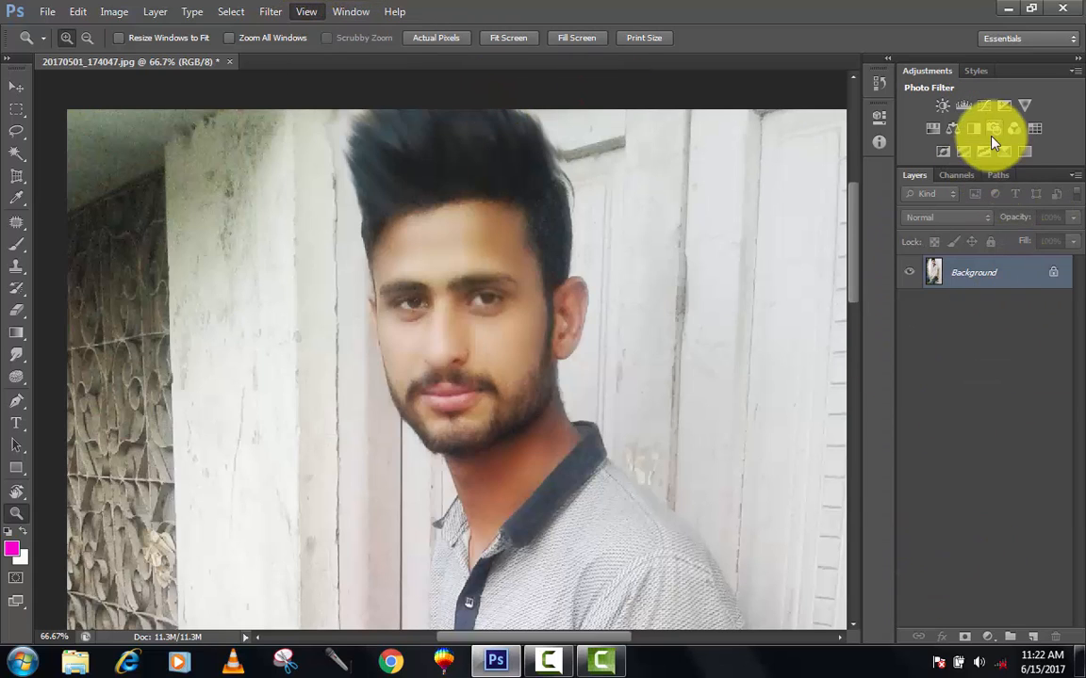
Step: Close the panel group containing Adjustments and Styles, and bring the Adjustments panel back into the workspace
left_click(1072, 73)
left_click(1071, 72)
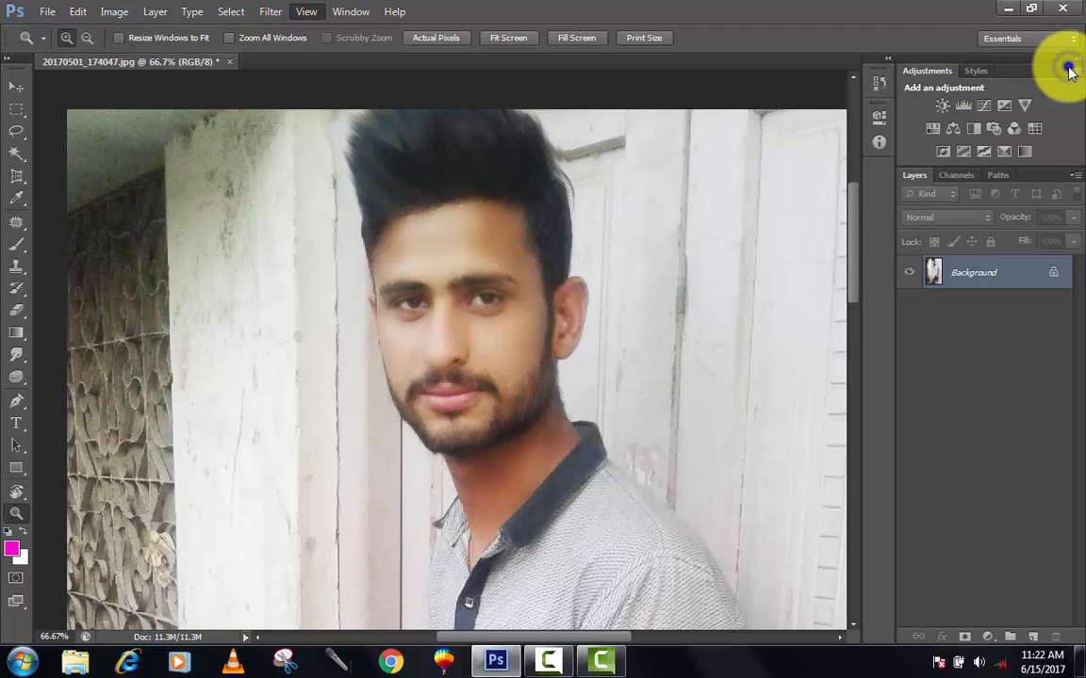
left_click(1070, 72)
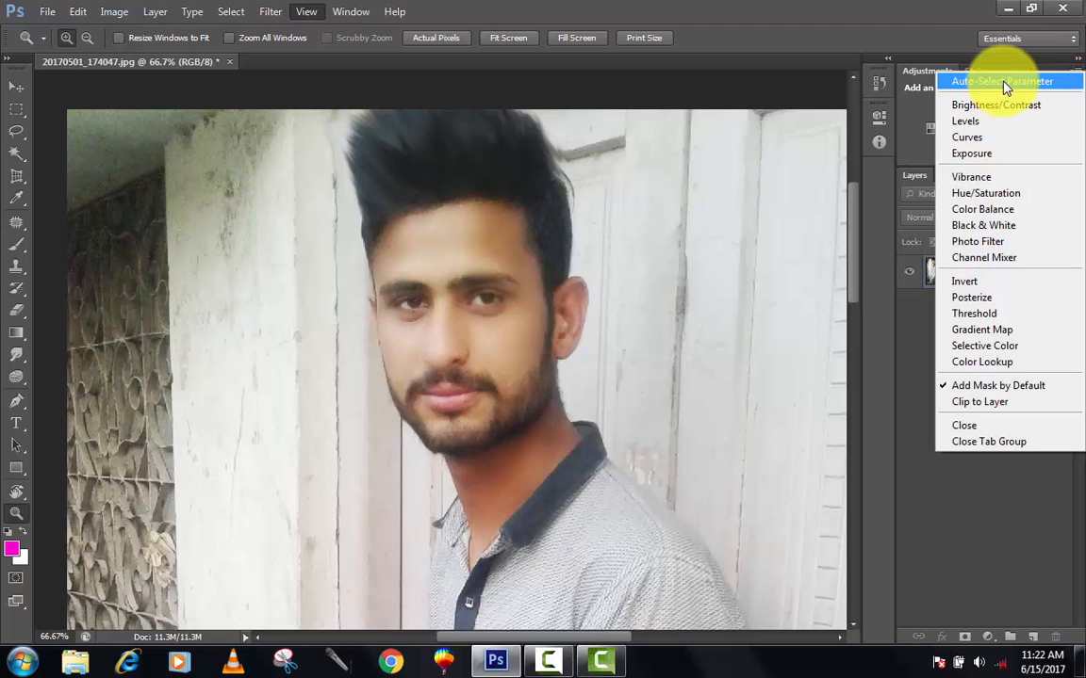
left_click(974, 443)
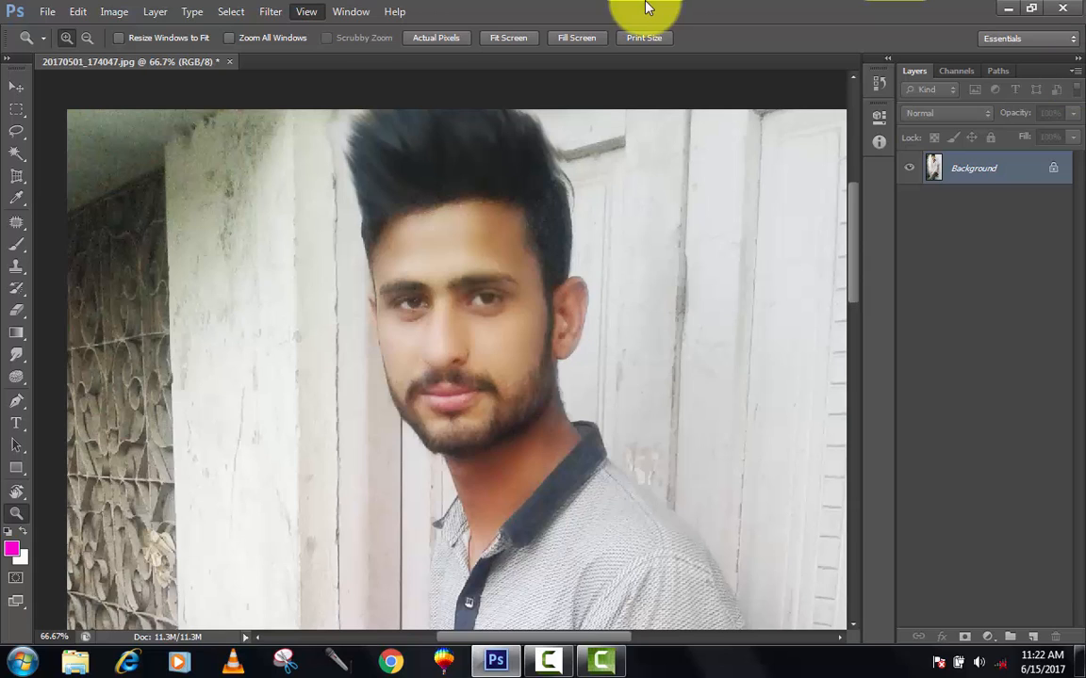
left_click(371, 14)
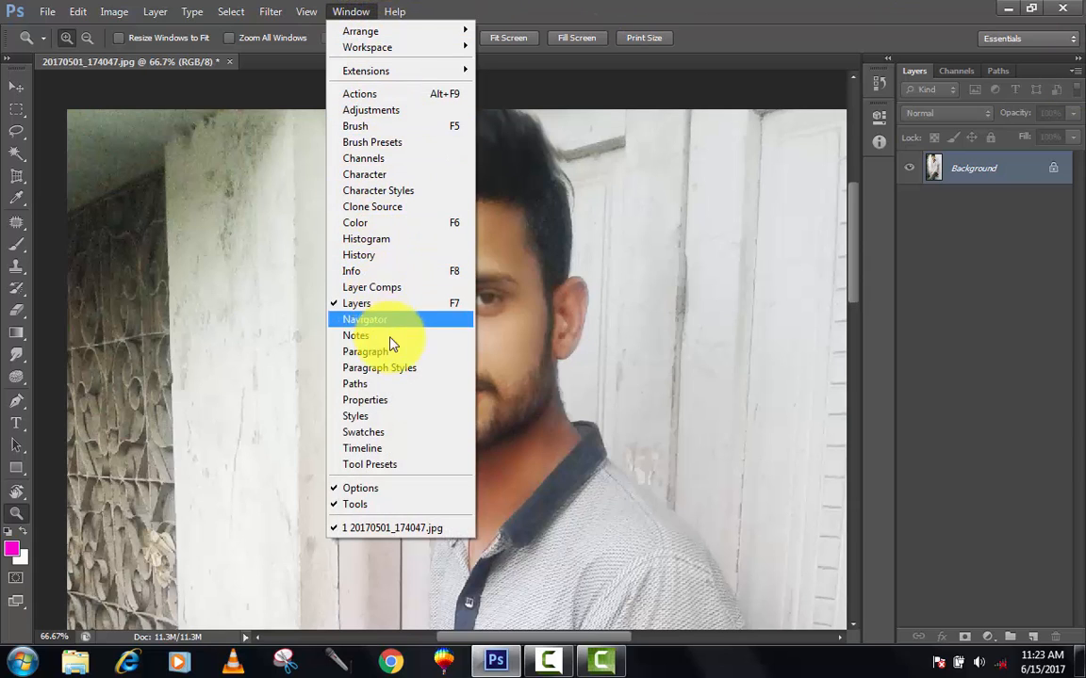
left_click(377, 110)
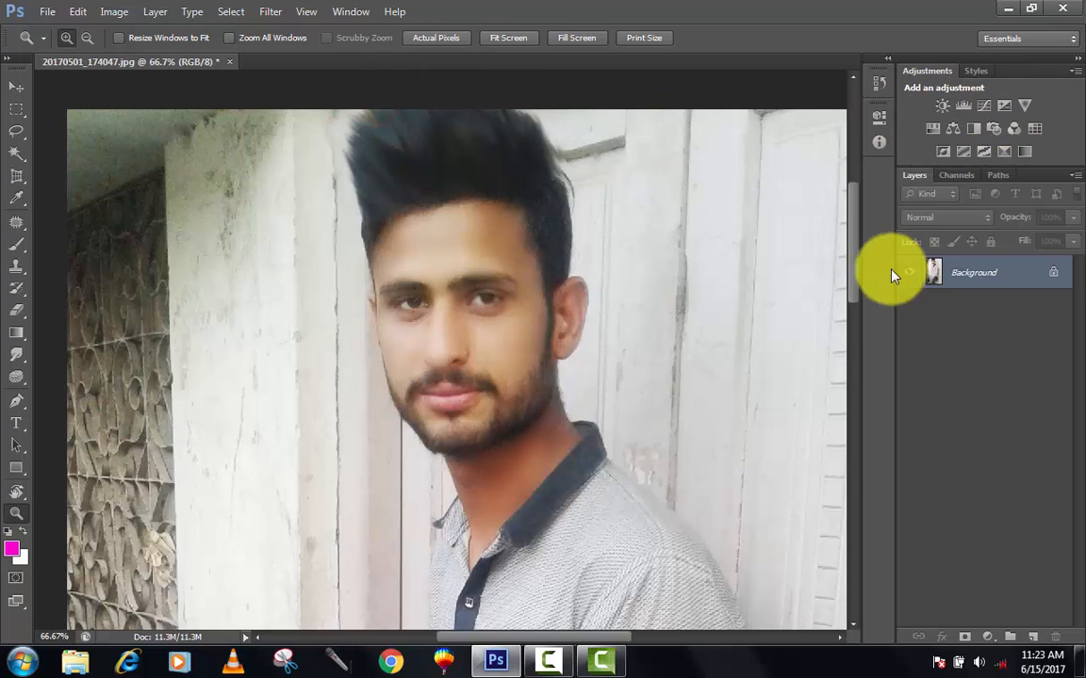
left_click(358, 13)
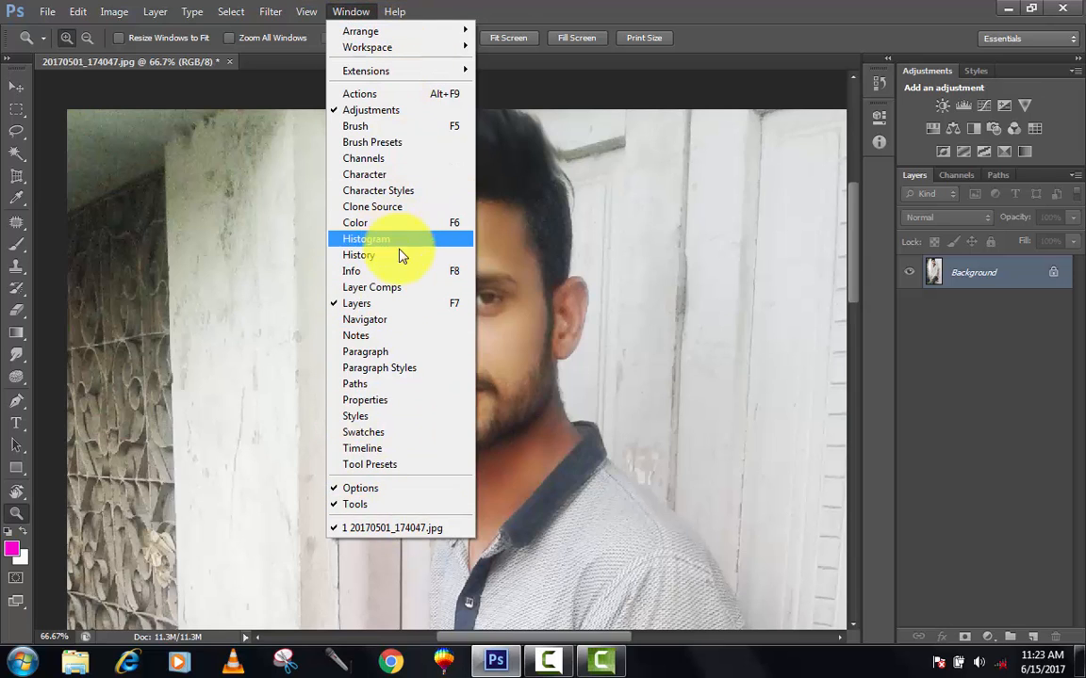
left_click(616, 102)
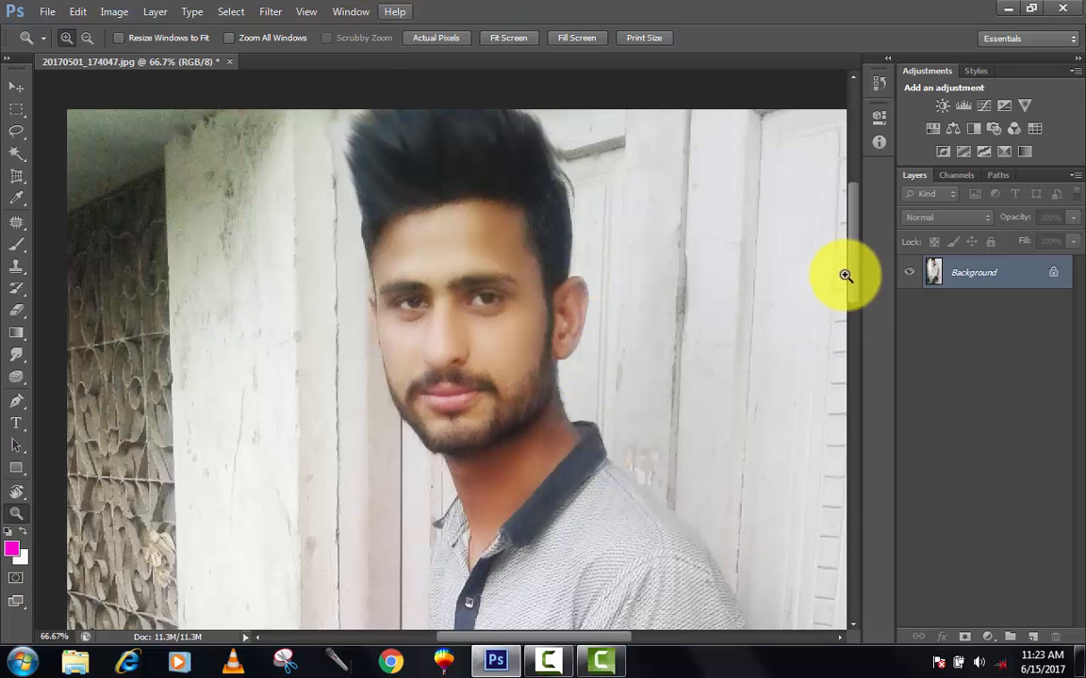
mouse_move(856, 270)
left_mouse_down()
mouse_move(853, 352)
mouse_move(853, 218)
mouse_move(857, 291)
mouse_move(857, 269)
mouse_move(858, 281)
left_mouse_up()
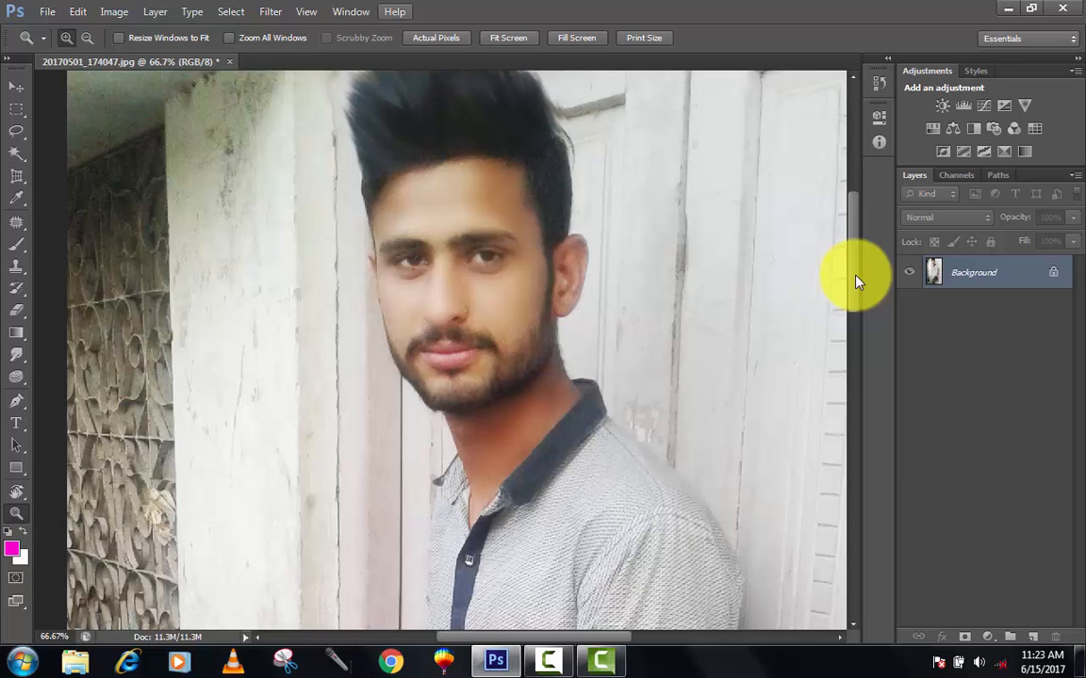
left_click_drag(857, 281, 858, 281)
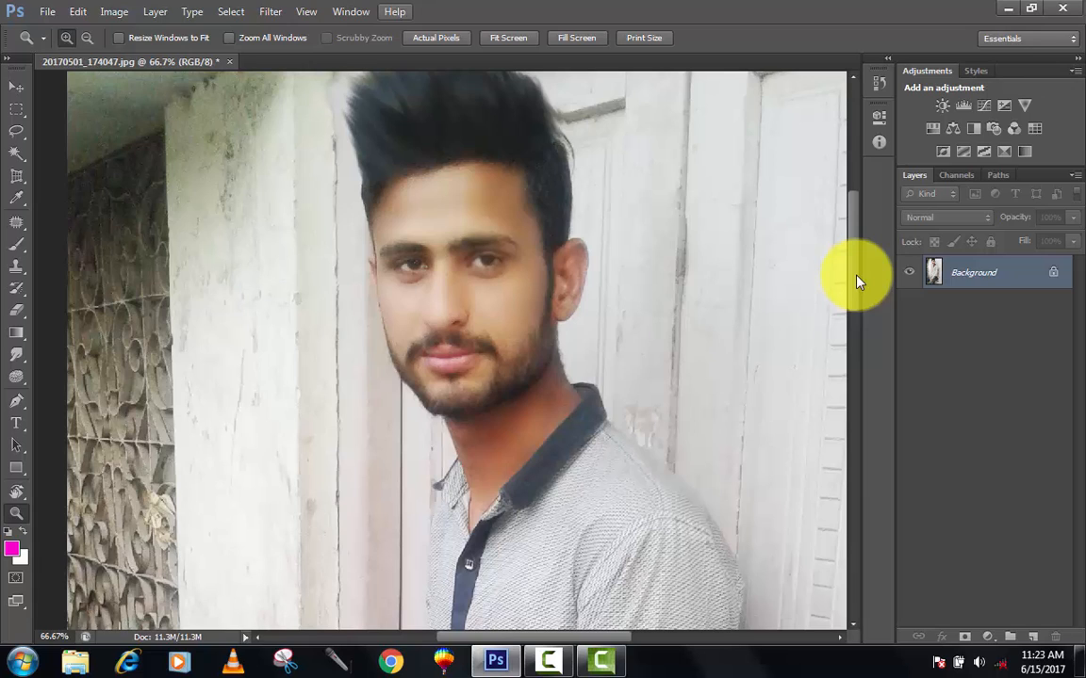
mouse_move(858, 283)
left_mouse_down()
mouse_move(853, 369)
mouse_move(860, 272)
mouse_move(863, 283)
left_mouse_up()
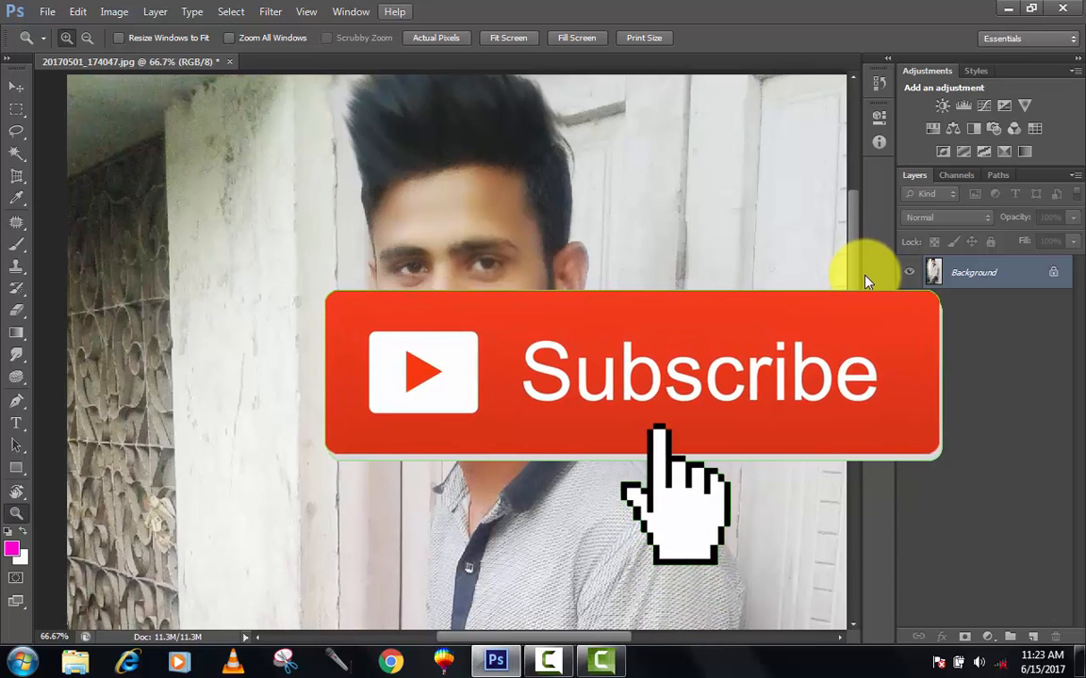
scroll(865, 281, "down", 3)
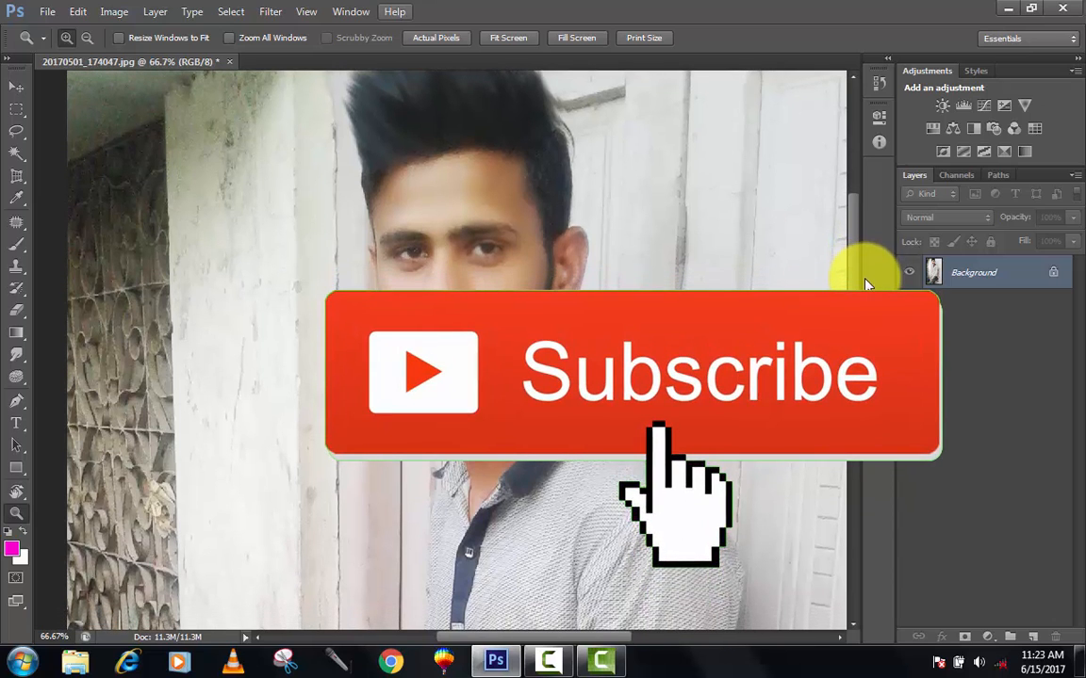